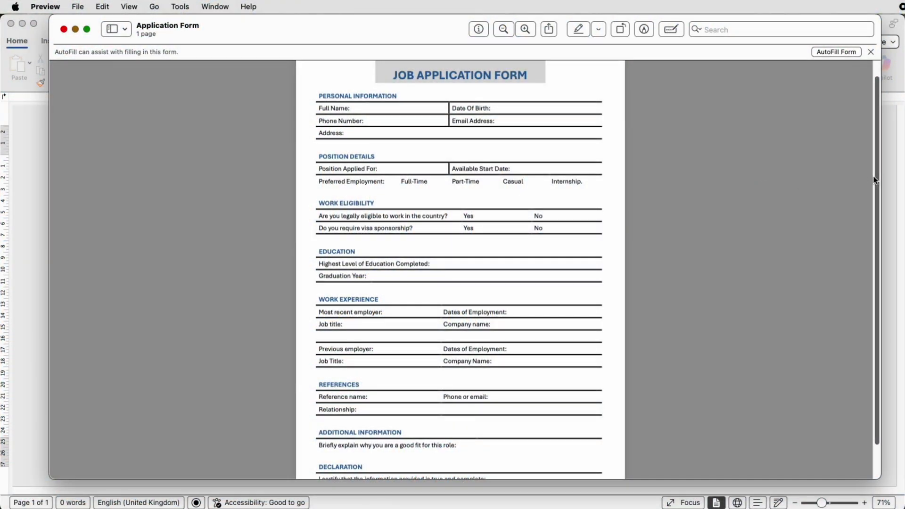
# Scroll the Application Form PDF back to the top, then switch to the blank Word document Document3.
pyautogui.moveTo(878, 174)
pyautogui.mouseDown()
pyautogui.moveTo(878, 156)
pyautogui.moveTo(876, 215)
pyautogui.moveTo(880, 164)
pyautogui.mouseUp()
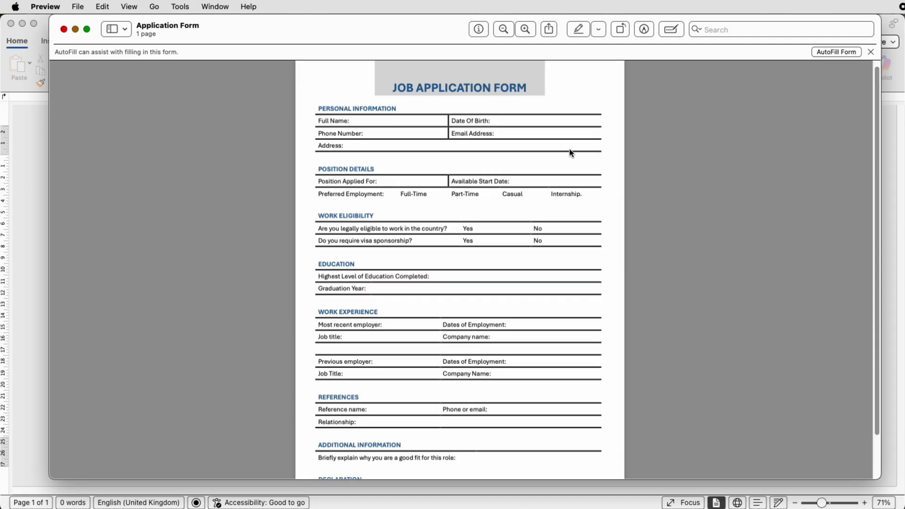
pyautogui.click(39, 148)
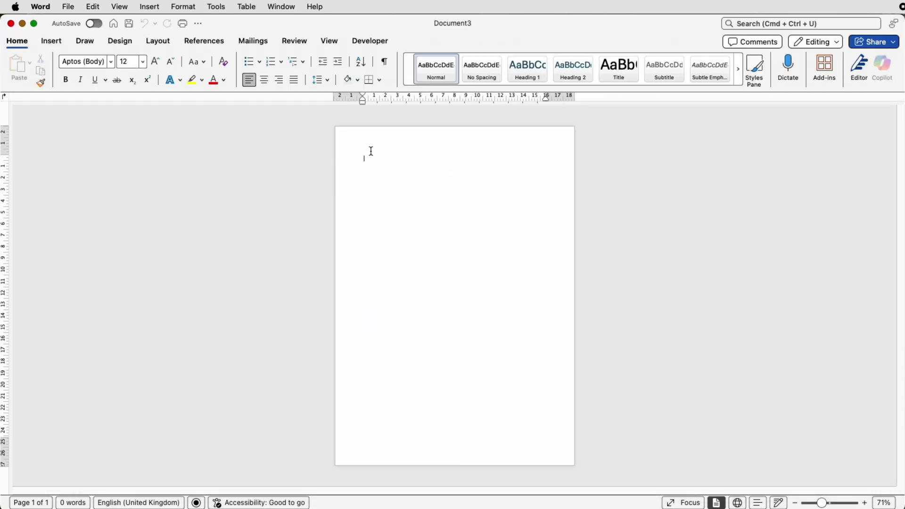
# Apply the Narrow margin preset (1.27 cm on all sides) and add an empty line.
pyautogui.click(157, 42)
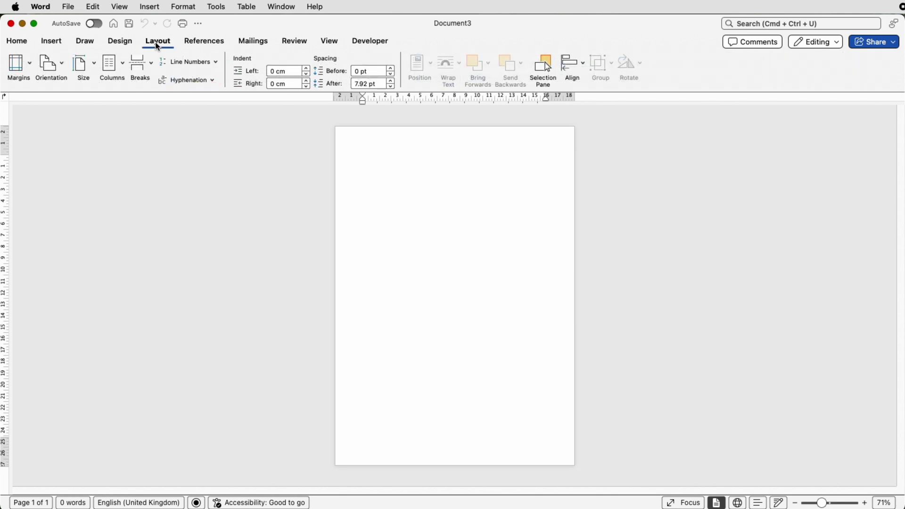
pyautogui.click(29, 64)
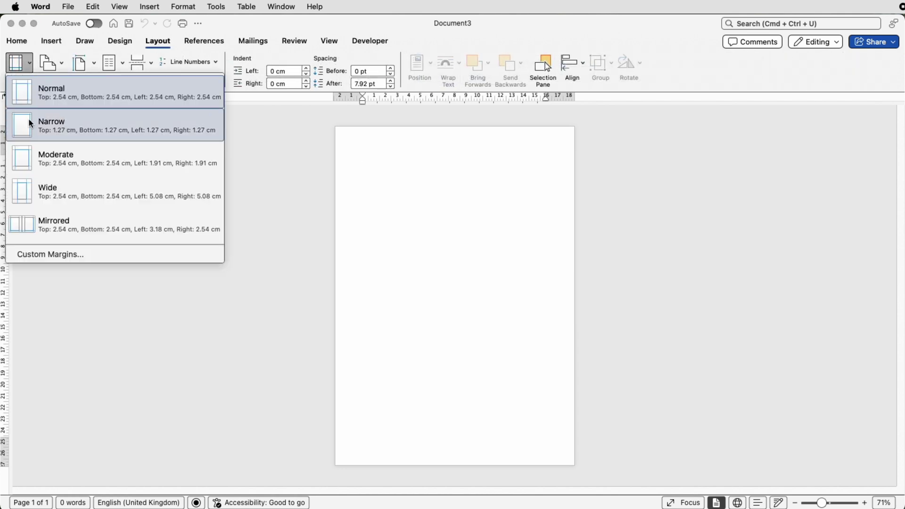
pyautogui.click(64, 127)
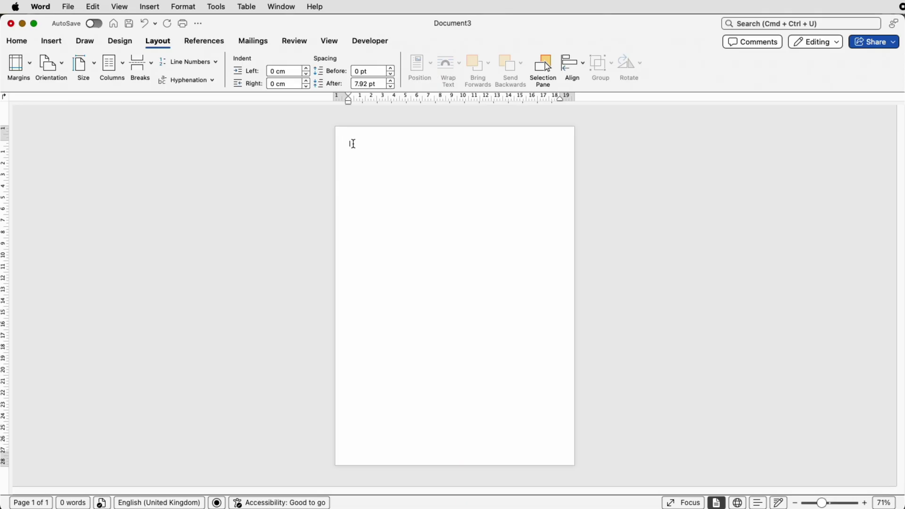
pyautogui.press('Return')
pyautogui.click(51, 41)
# Insert a table with 2 columns and 34 rows using the Insert Table dialog.
pyautogui.click(111, 66)
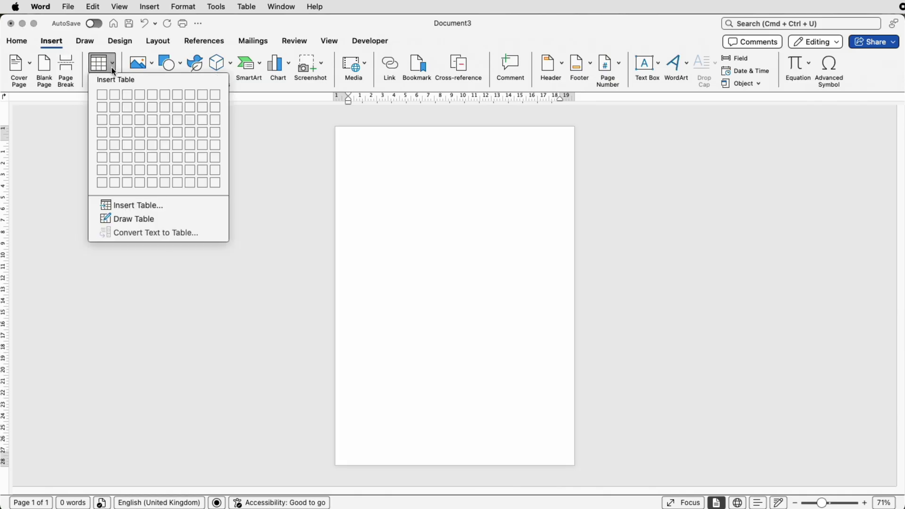
pyautogui.click(126, 208)
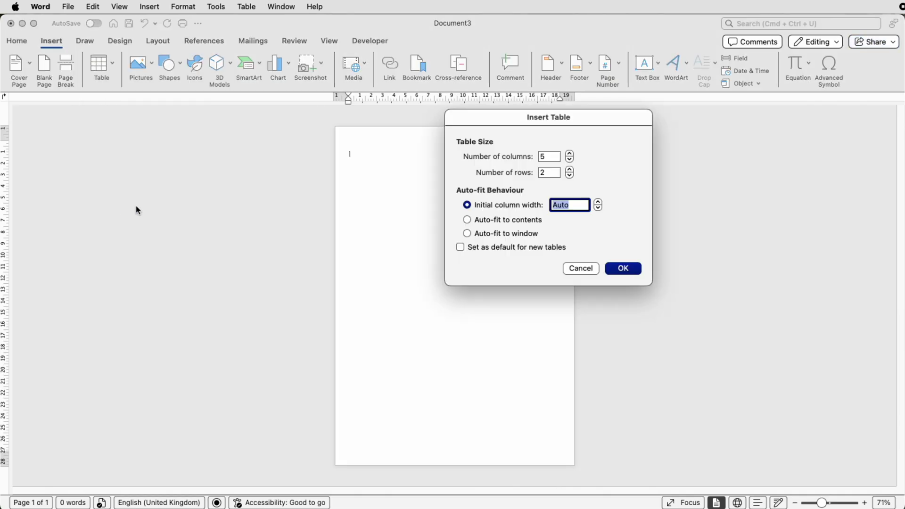
pyautogui.click(571, 159)
pyautogui.click(570, 160)
pyautogui.doubleClick(550, 174)
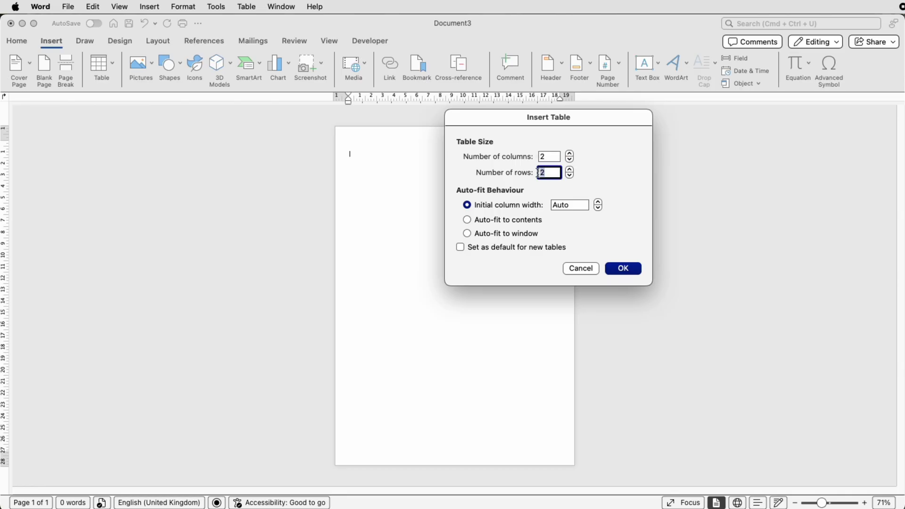
pyautogui.write('34')
pyautogui.press('Return')
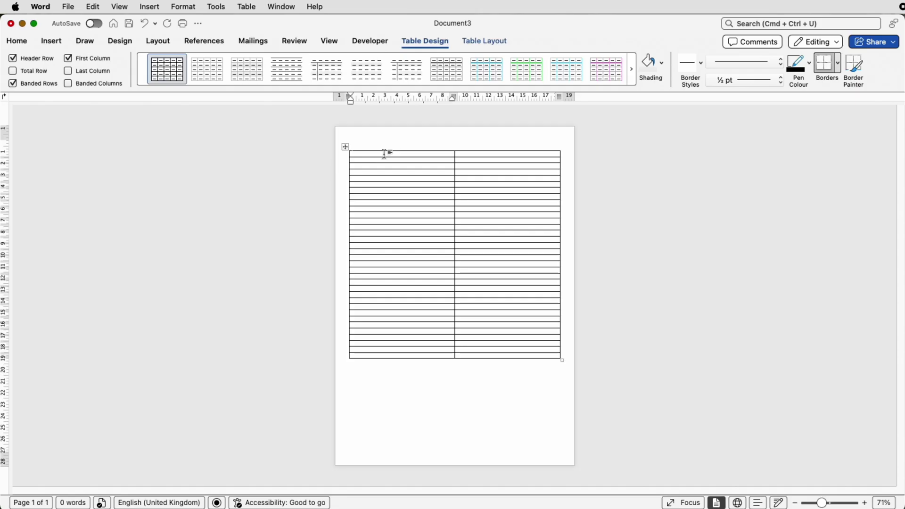
# Enter PERSONAL INFORMATION with Full Name, Date of Birth, Phone Number, Email Address and Address labels.
pyautogui.write('PERSONAL INFORMATION')
pyautogui.press('Tab')
pyautogui.press('Tab')
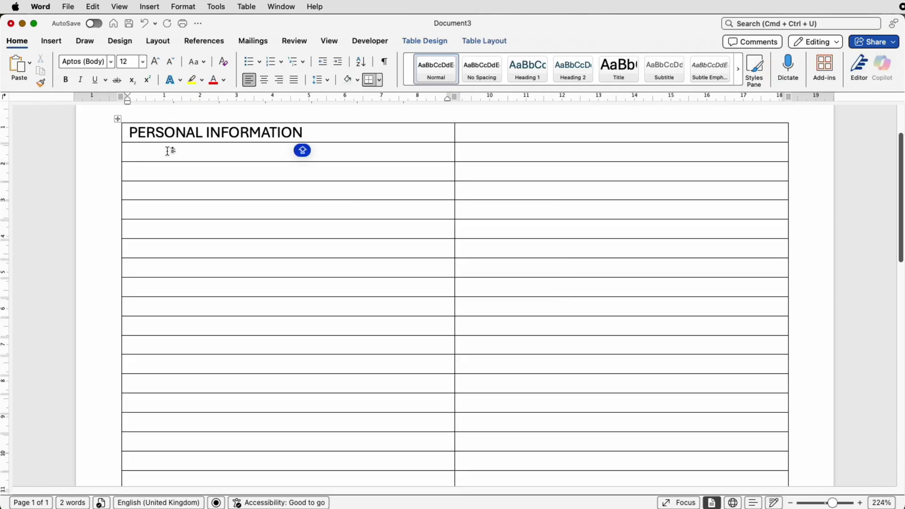
pyautogui.write('Full Name:')
pyautogui.press('Tab')
pyautogui.write('Date of Birth:')
pyautogui.press('Tab')
pyautogui.write('Phone Number:')
pyautogui.press('Tab')
pyautogui.write('Email Address:')
pyautogui.press('Tab')
pyautogui.write('Address:')
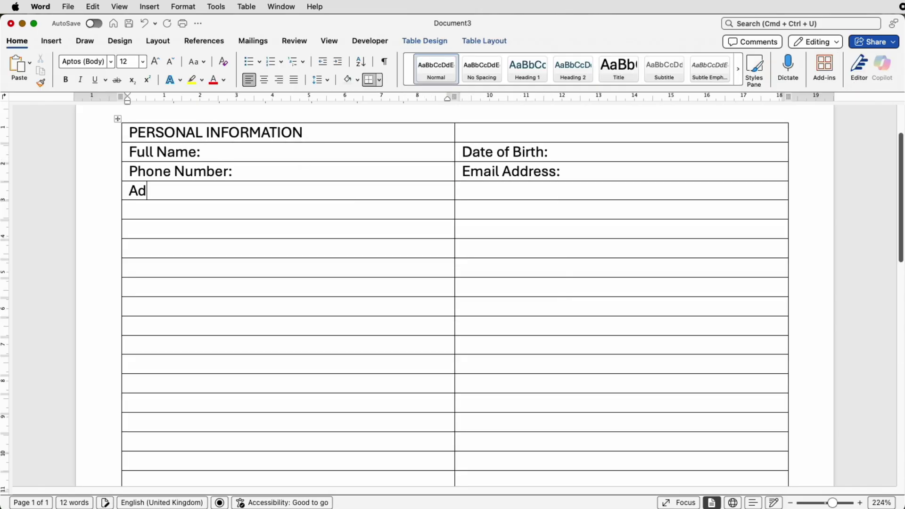
pyautogui.press('Tab')
pyautogui.press('Tab')
pyautogui.press('Tab')
pyautogui.press('Tab')
# Enter POSITION DETAILS labels (Position Applied For, Available Start Date, Preferred Employment) and an all-caps WORK ELIGIBILITY heading.
pyautogui.write('POSITION DETAILS')
pyautogui.press('Tab')
pyautogui.press('Tab')
pyautogui.write('Position Applied For:')
pyautogui.press('Tab')
pyautogui.write('Available Start Date:')
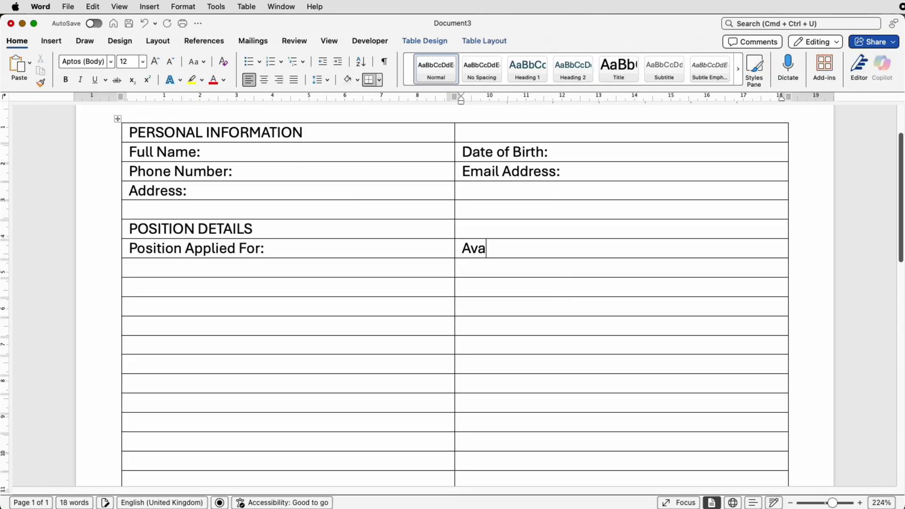
pyautogui.press('Tab')
pyautogui.write('Preferred Employment:')
pyautogui.press('Tab')
pyautogui.press('Tab')
pyautogui.press('Tab')
pyautogui.press('Tab')
pyautogui.write('Work Eligibility')
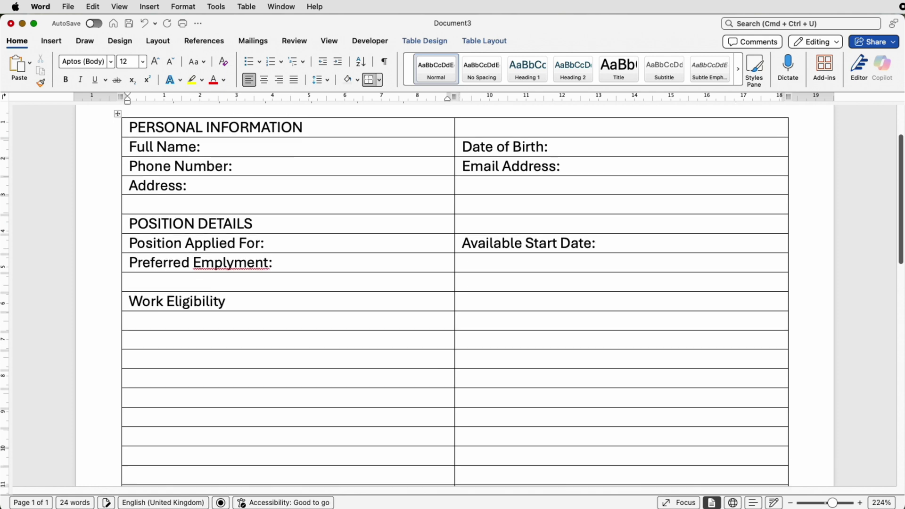
pyautogui.hotkey('shift', 'Home')
pyautogui.press('super+shift+a')
# Add the work-eligibility and visa sponsorship questions, then EDUCATION with Highest Level and Graduation Year labels.
pyautogui.click(207, 329)
pyautogui.write('Are you legally allowed to work in the Country?')
pyautogui.click(172, 350)
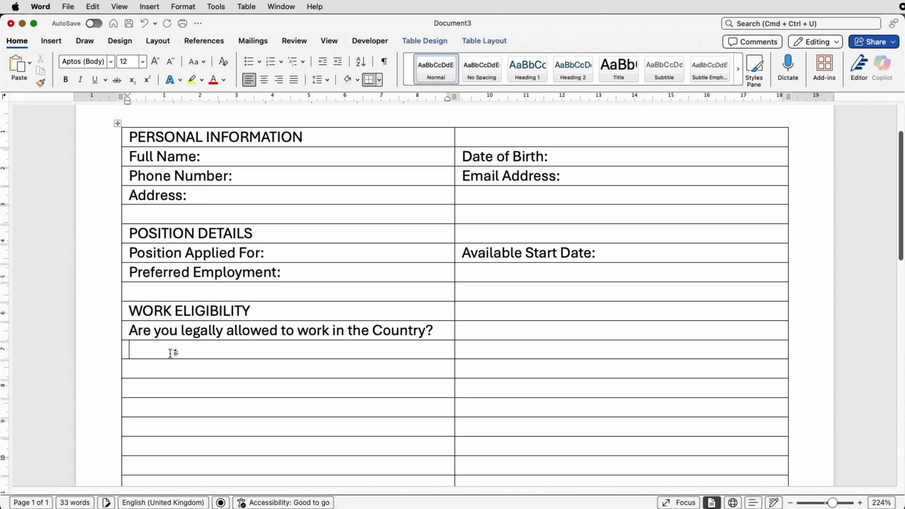
pyautogui.write('Do you Require Visa Sponsorship?')
pyautogui.click(141, 387)
pyautogui.write('EDUCATION')
pyautogui.click(206, 407)
pyautogui.write('Highest Level of Education Completed:')
pyautogui.click(127, 427)
pyautogui.write('Graduation Year:')
# Enter WORK EXPERIENCE: with Most recent employer, Dates of Employment, Job Title and Company Name labels.
pyautogui.scroll(-5, 164, 314)
pyautogui.click(164, 314)
pyautogui.write('WORK EXPERIENCE:')
pyautogui.click(264, 325)
pyautogui.write('Most recent employer:')
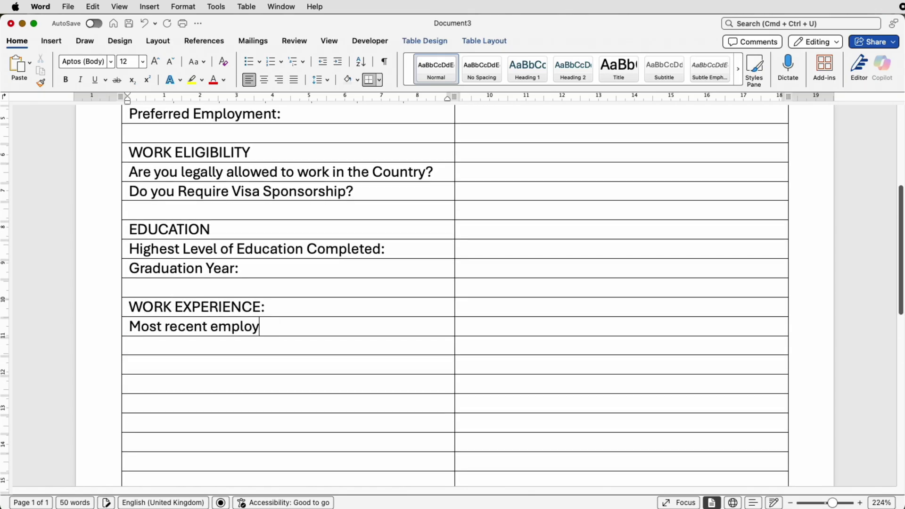
pyautogui.press('Tab')
pyautogui.write('Dates of Employment:')
pyautogui.press('Tab')
pyautogui.write('Job Title:')
pyautogui.press('Tab')
pyautogui.write('Company Name:')
# Copy the two employer rows below and relabel the copy 'Previous employer:'.
pyautogui.moveTo(129, 327); pyautogui.dragTo(573, 347)
pyautogui.press('super+c')
pyautogui.click(216, 384)
pyautogui.press('super+v')
pyautogui.write('Previous employer:')
pyautogui.scroll(-3, 216, 386)
# Enter the REFERENCES heading with Reference Name and Phone or Email / Relationship labels.
pyautogui.click(226, 300)
pyautogui.write('REFERENCES')
pyautogui.click(236, 315)
pyautogui.write('Reference Name:')
pyautogui.press('Tab')
pyautogui.write('Phone or Email:Relationship:')
# Add ADDITIONAL INFORMATION with the good-fit question, then the DECLARATION heading.
pyautogui.click(137, 377)
pyautogui.write('ADDITIONAL INFORMATION')
pyautogui.click(136, 397)
pyautogui.write('Briefly explain why you are a good fit for this role:')
pyautogui.click(137, 435)
pyautogui.write('DECLARATION')
pyautogui.click(137, 455)
# Add the certification statement and the Signature and Date labels at the bottom.
pyautogui.scroll(-2, 453, 292)
pyautogui.write('I certify that the information provided is true and complete:')
pyautogui.press('Tab')
pyautogui.press('Tab')
pyautogui.write('Signature:')
pyautogui.press('Tab')
pyautogui.write('Date:')
pyautogui.scroll(-5, 463, 306)
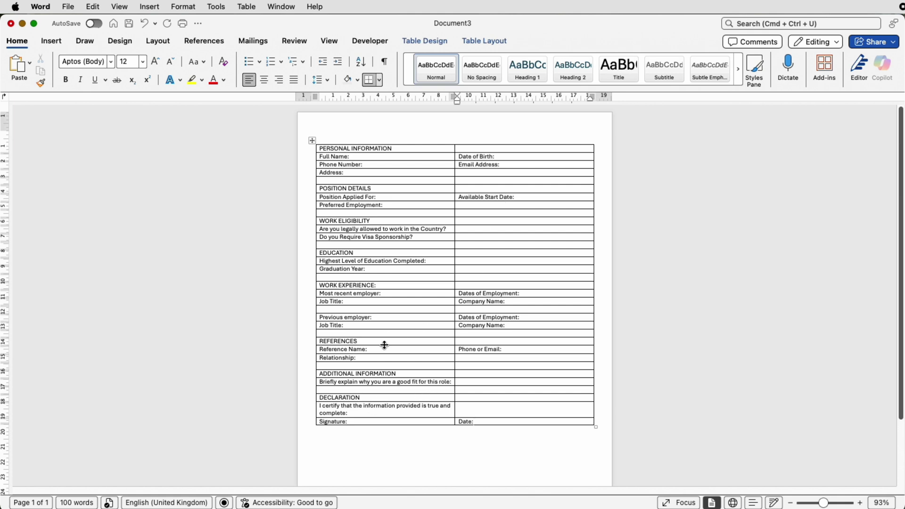
# Apply Capitalise Each Word to 'Most recent employer:' so it reads 'Most Recent Employer:'.
pyautogui.moveTo(388, 294); pyautogui.dragTo(323, 296)
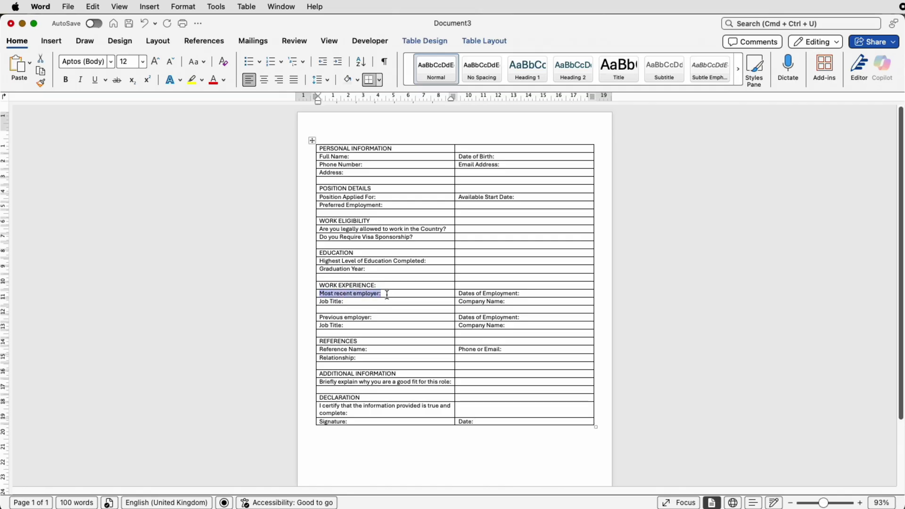
pyautogui.click(204, 67)
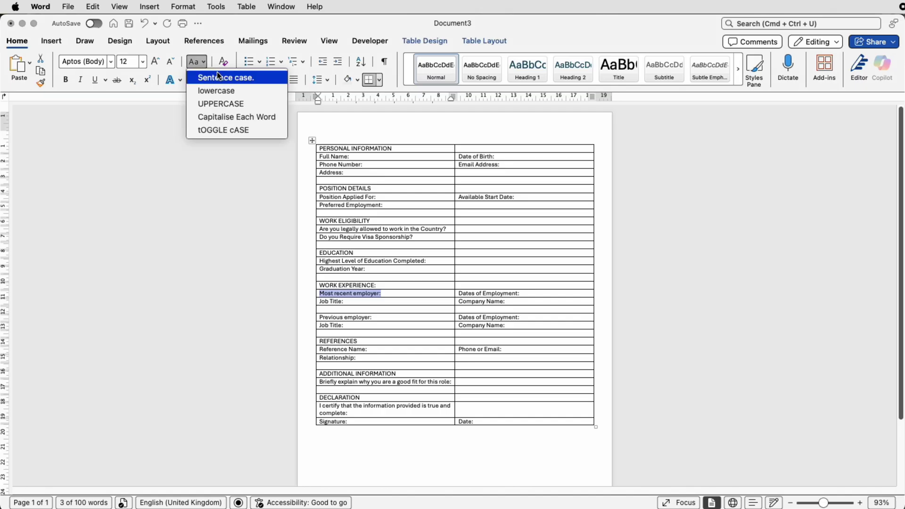
pyautogui.click(231, 118)
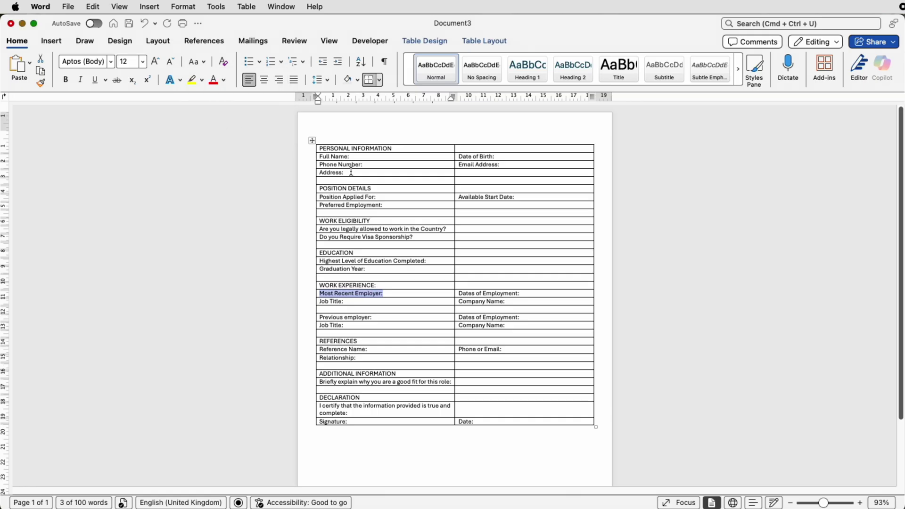
pyautogui.click(384, 413)
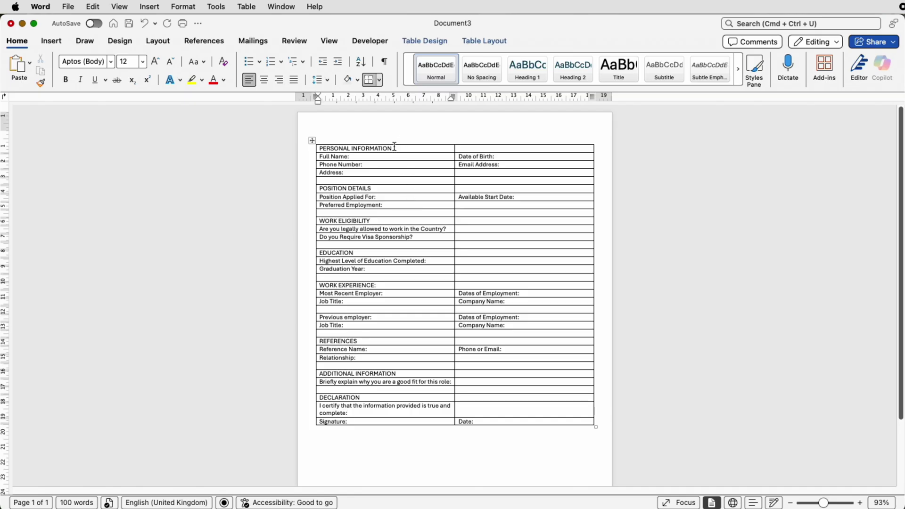
# Make all eight headings, PERSONAL INFORMATION through DECLARATION, bold and blue.
pyautogui.moveTo(394, 148); pyautogui.dragTo(335, 147)
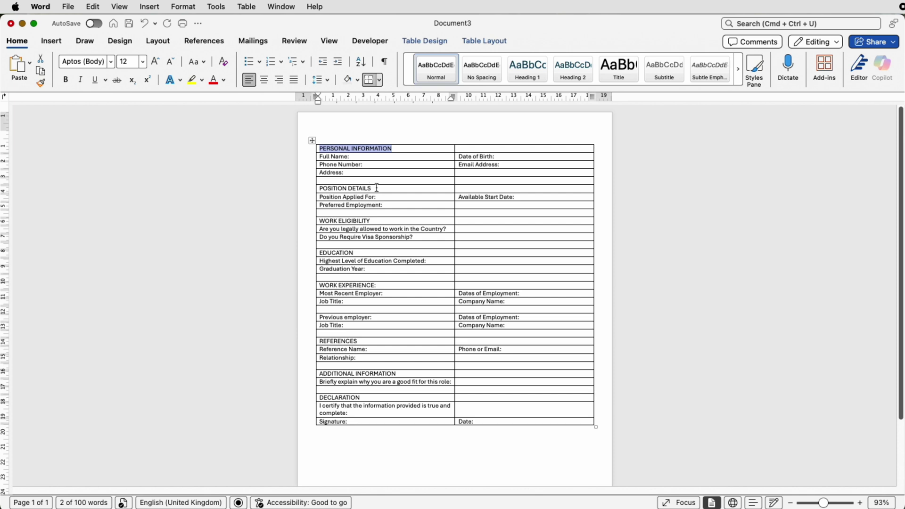
pyautogui.moveTo(378, 188); pyautogui.dragTo(319, 187)
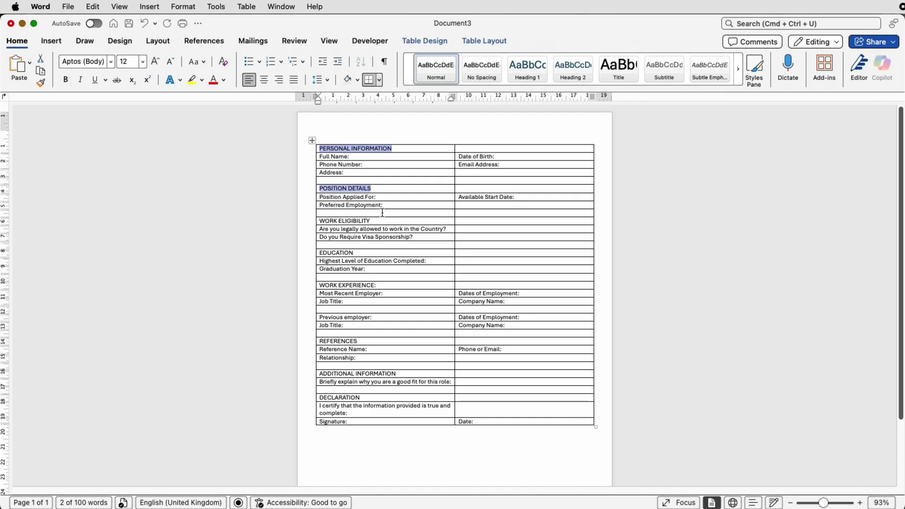
pyautogui.moveTo(373, 220); pyautogui.dragTo(327, 218)
pyautogui.moveTo(355, 253); pyautogui.dragTo(319, 253)
pyautogui.moveTo(376, 285); pyautogui.dragTo(320, 285)
pyautogui.moveTo(358, 341); pyautogui.dragTo(319, 341)
pyautogui.moveTo(396, 374); pyautogui.dragTo(319, 373)
pyautogui.moveTo(360, 398); pyautogui.dragTo(320, 397)
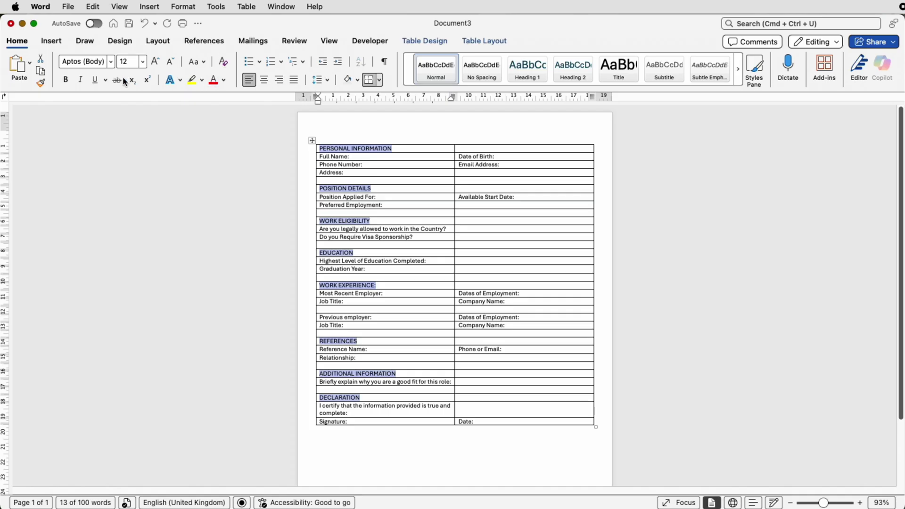
pyautogui.click(66, 80)
pyautogui.click(224, 80)
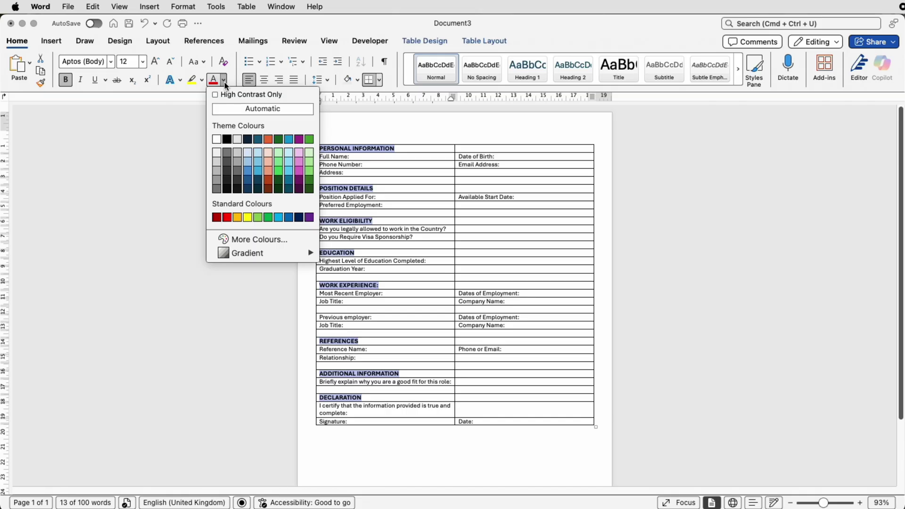
pyautogui.click(250, 180)
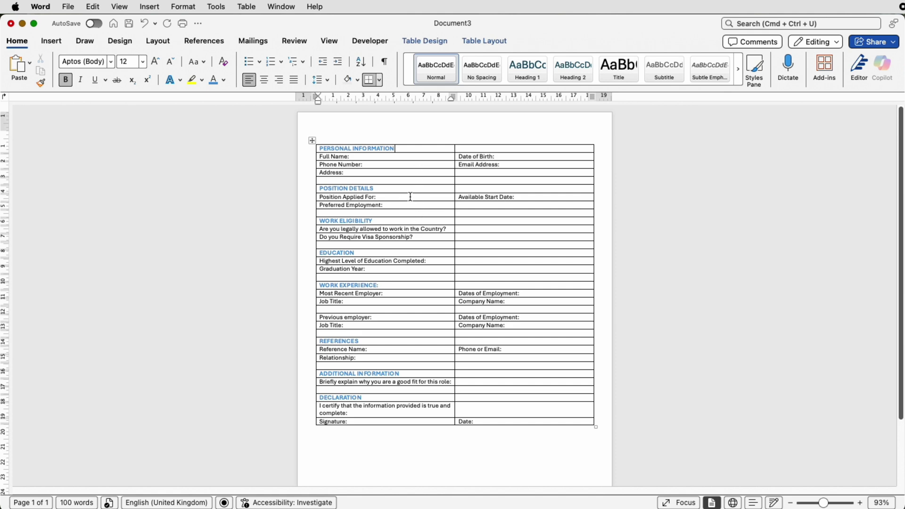
# Set the whole table's row height to 0.7 cm.
pyautogui.click(312, 141)
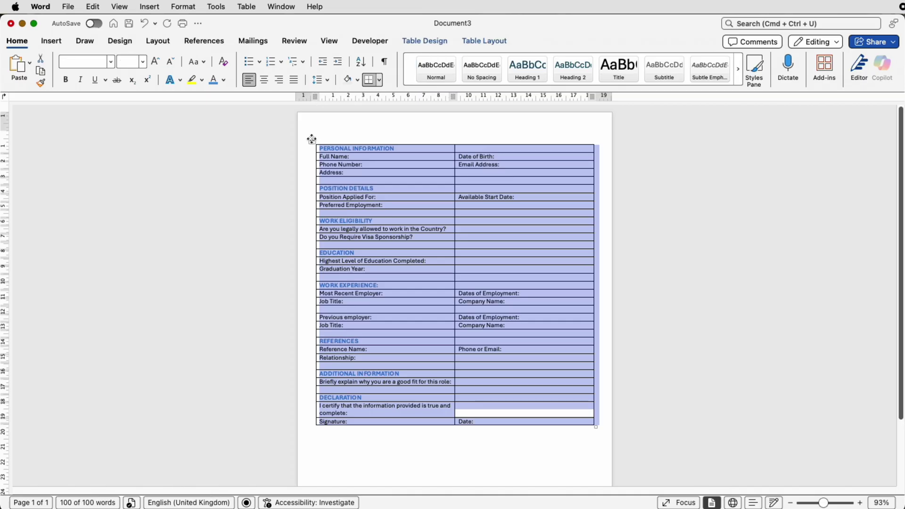
pyautogui.click(483, 41)
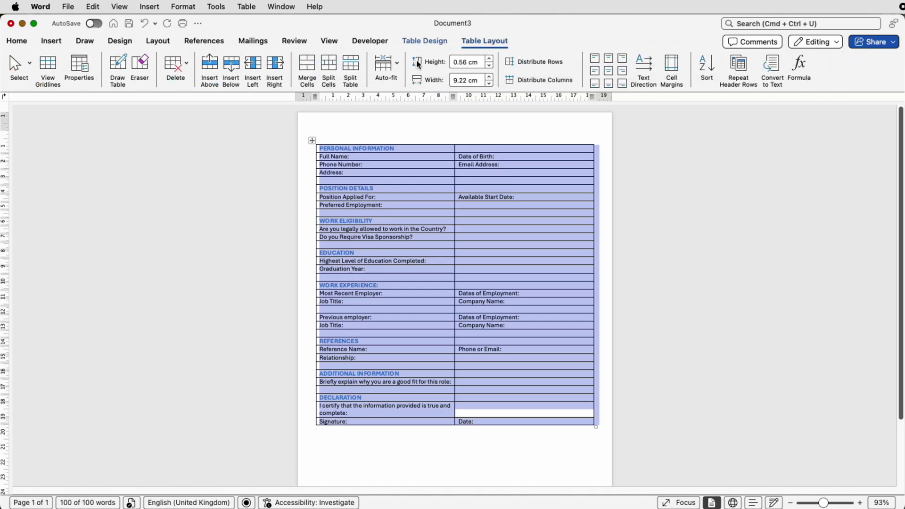
pyautogui.click(490, 61)
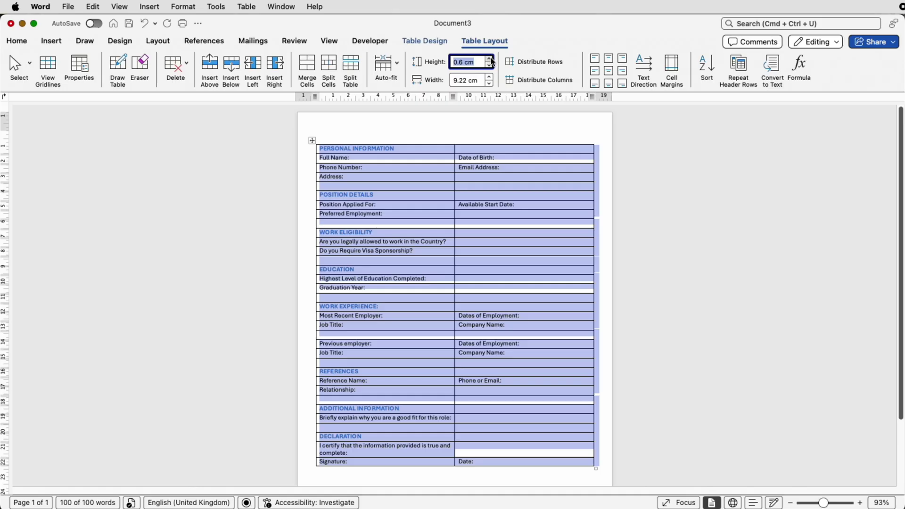
pyautogui.click(491, 60)
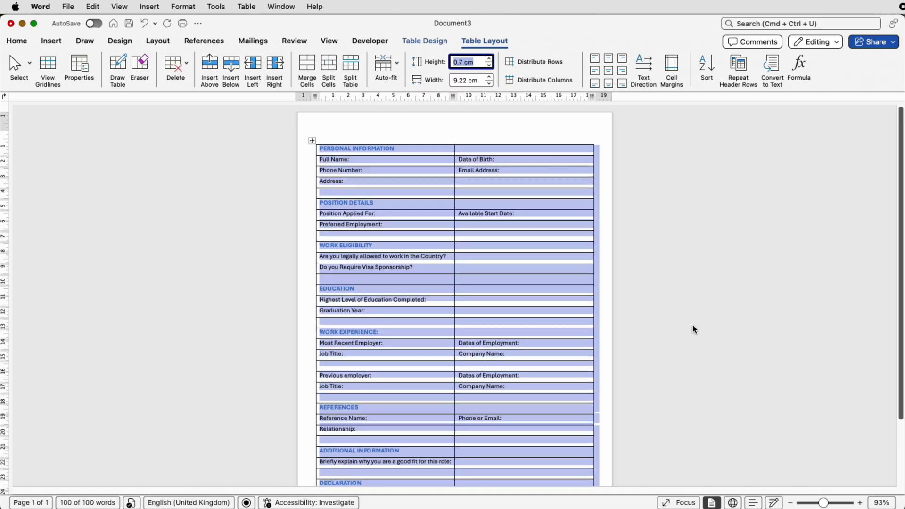
# Zoom out so the full form page fits in the window.
pyautogui.moveTo(823, 504); pyautogui.dragTo(818, 503)
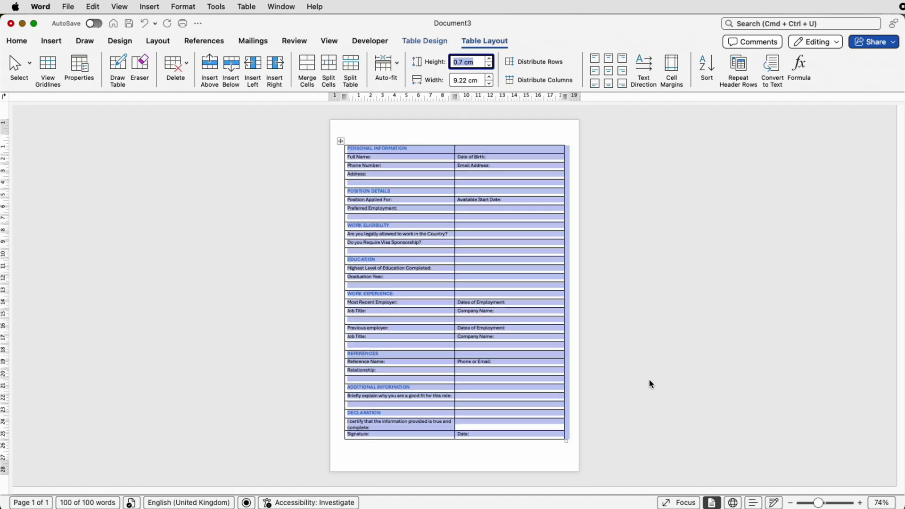
pyautogui.click(492, 135)
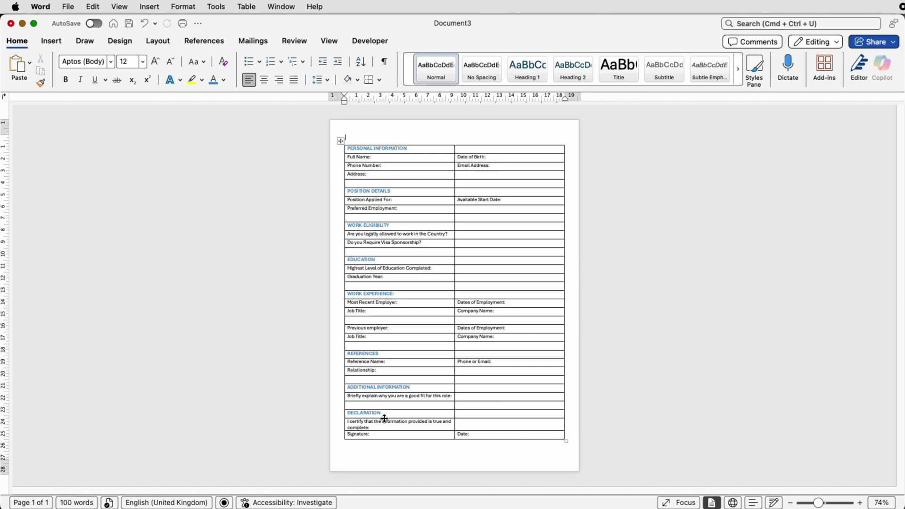
pyautogui.moveTo(819, 504); pyautogui.dragTo(839, 502)
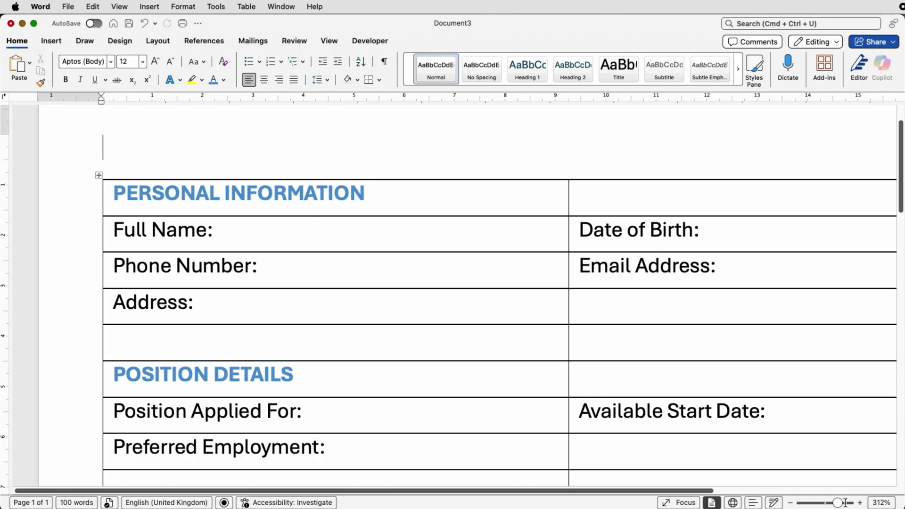
pyautogui.moveTo(842, 503); pyautogui.dragTo(823, 503)
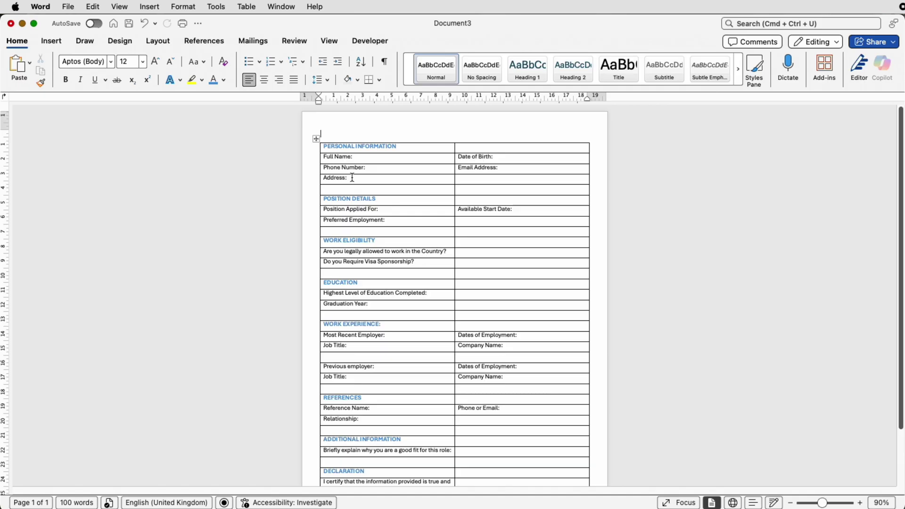
# Apply Align Centre Left to every table cell and zoom back in on the table.
pyautogui.click(319, 146)
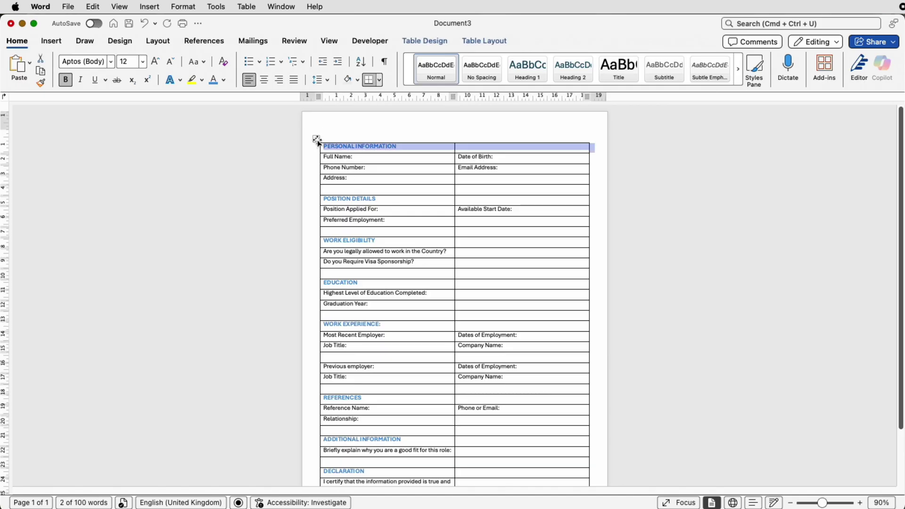
pyautogui.click(316, 139)
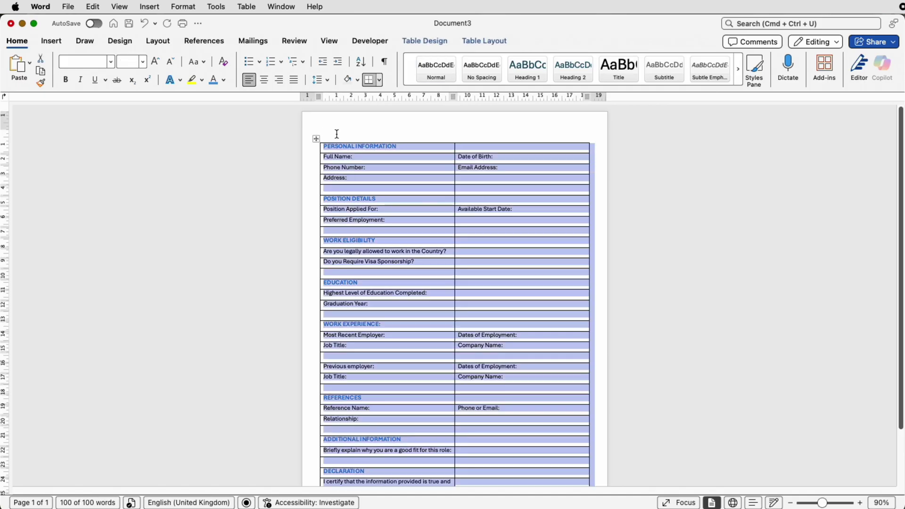
pyautogui.click(478, 42)
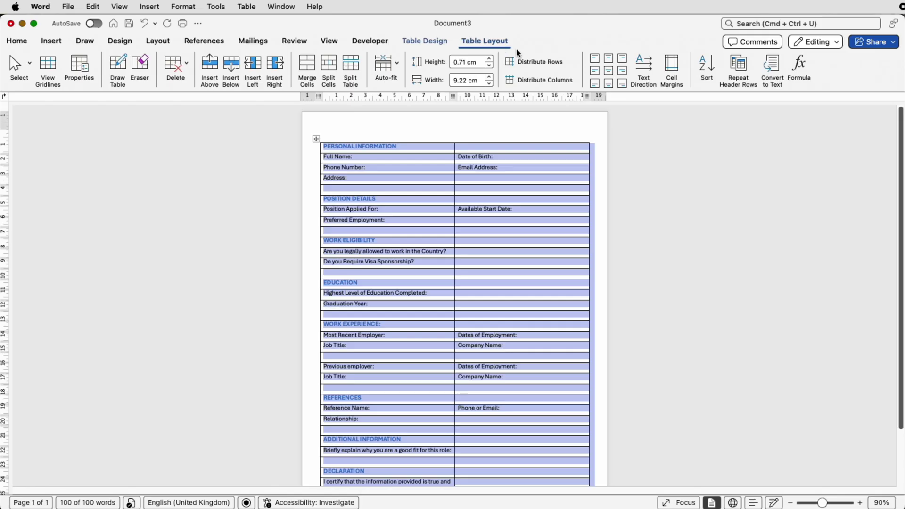
pyautogui.click(595, 70)
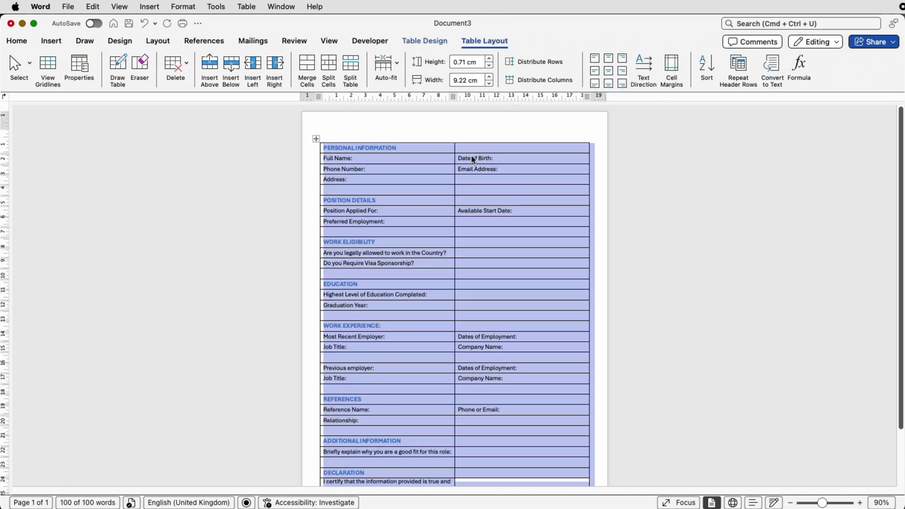
pyautogui.click(410, 163)
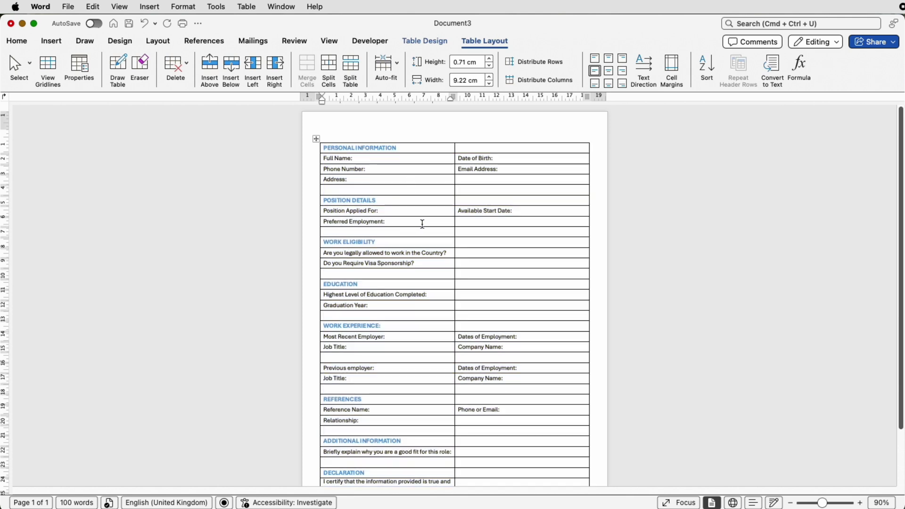
pyautogui.moveTo(823, 504); pyautogui.dragTo(834, 503)
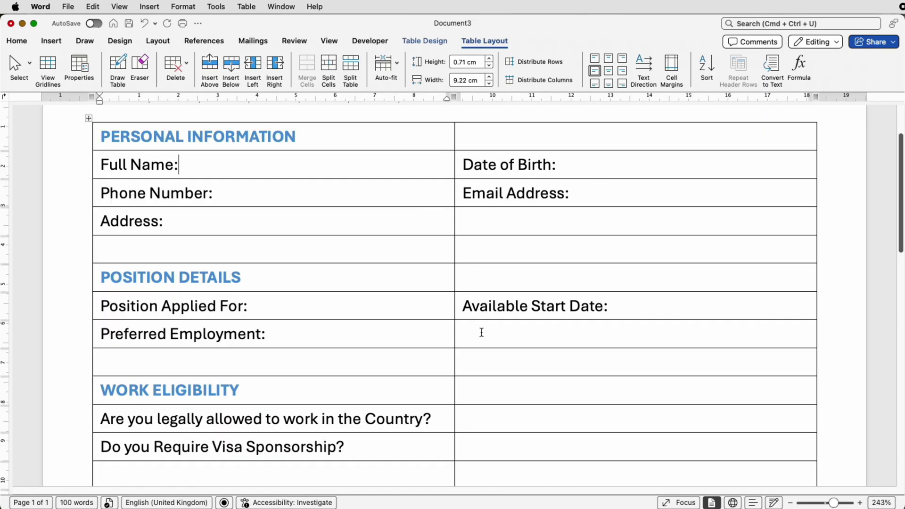
pyautogui.moveTo(428, 332); pyautogui.dragTo(474, 333)
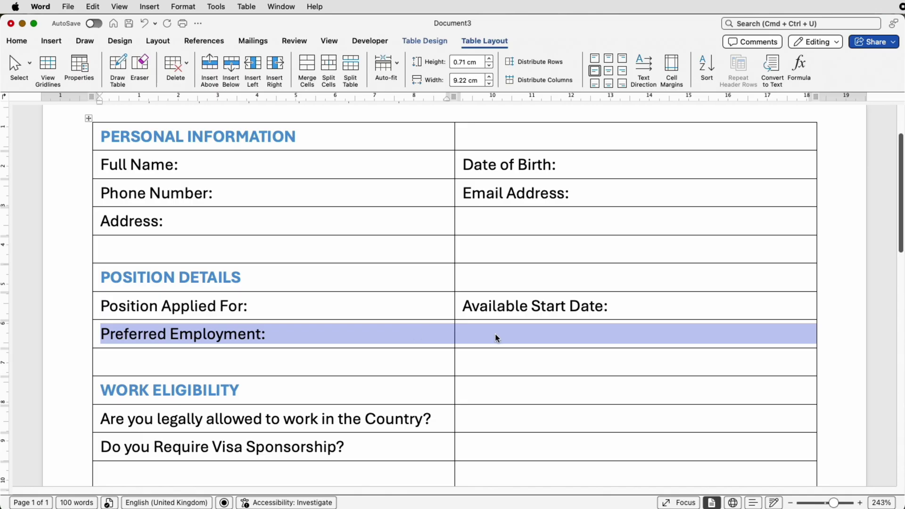
# Split the Preferred Employment row into 5 cells.
pyautogui.click(333, 70)
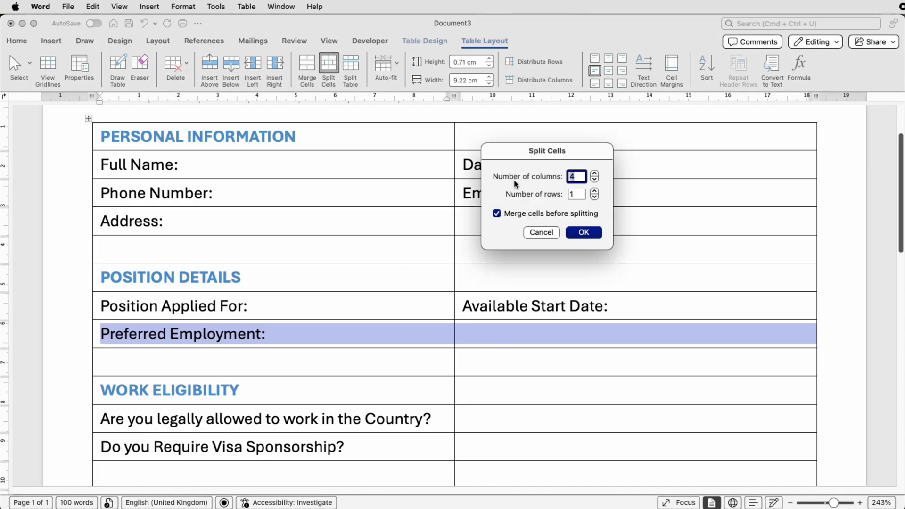
pyautogui.click(595, 174)
pyautogui.click(584, 232)
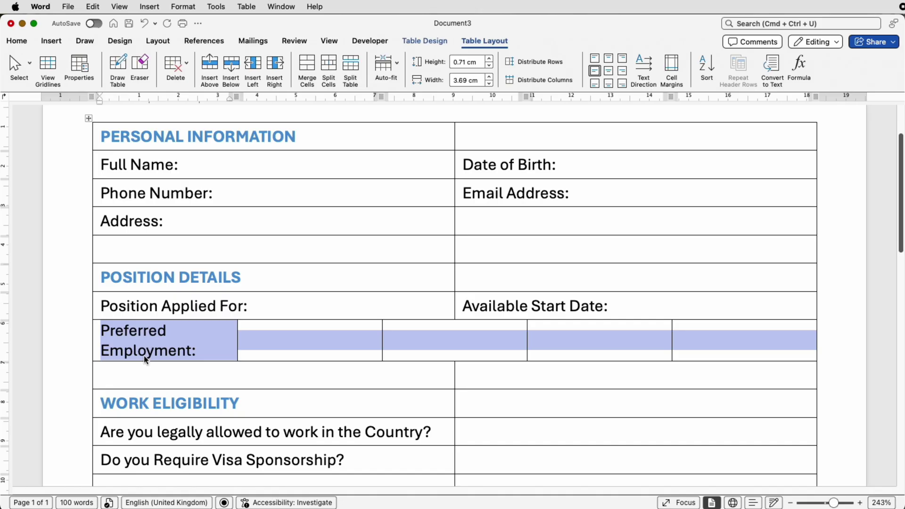
pyautogui.click(279, 348)
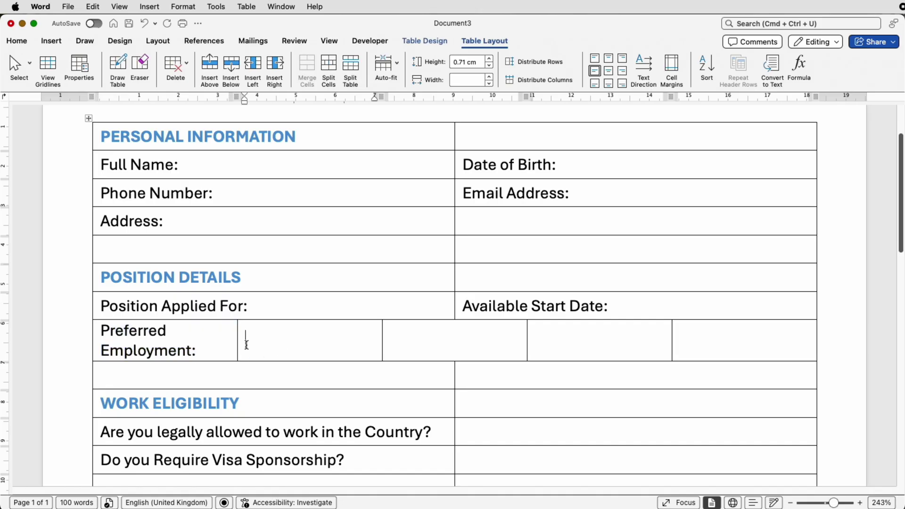
# Widen the label cell to one line and distribute the four empty cells evenly at 3.36 cm.
pyautogui.moveTo(204, 337); pyautogui.dragTo(253, 343)
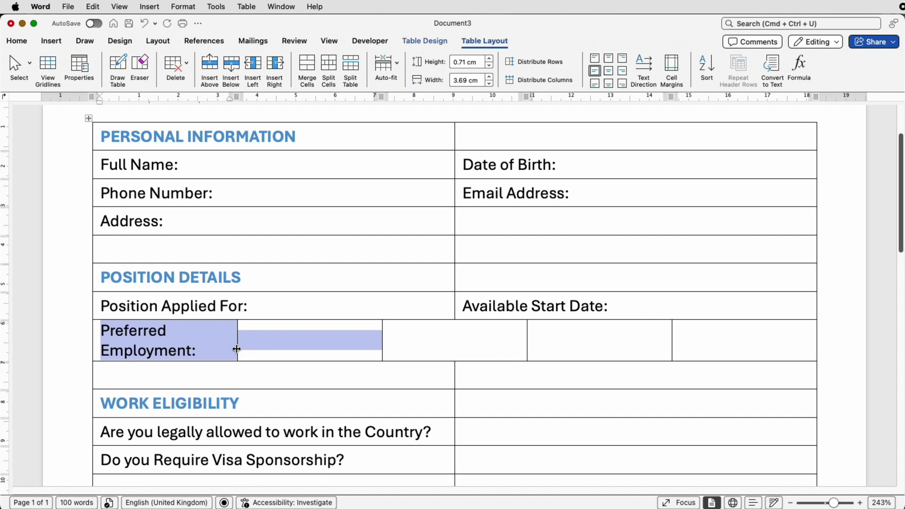
pyautogui.moveTo(238, 342); pyautogui.dragTo(286, 344)
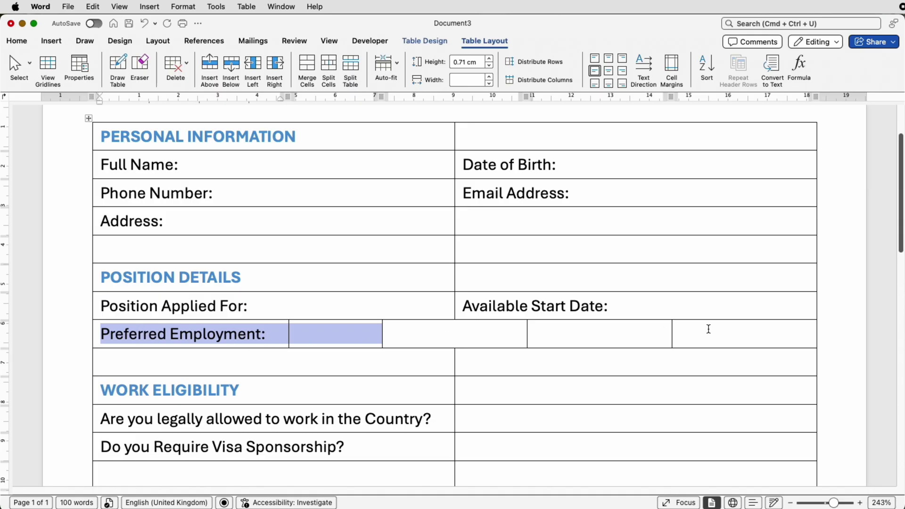
pyautogui.moveTo(703, 331); pyautogui.dragTo(445, 331)
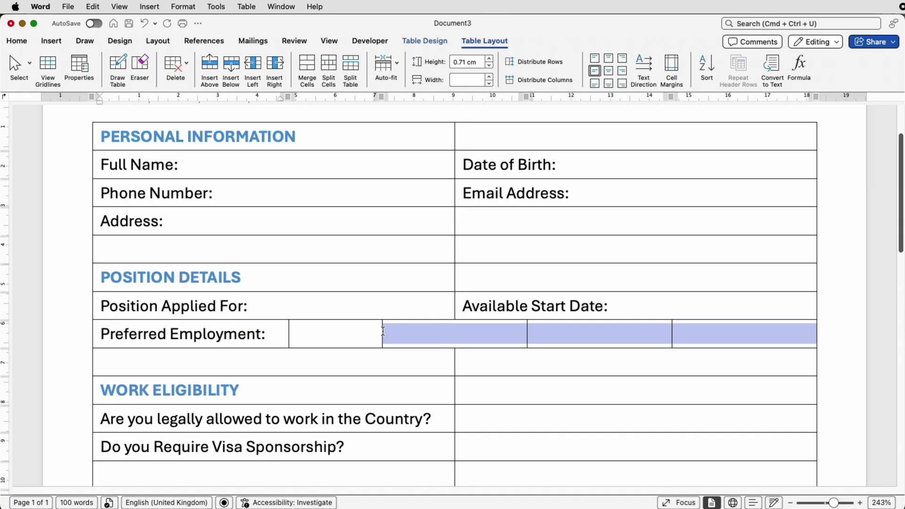
pyautogui.moveTo(383, 331); pyautogui.dragTo(375, 331)
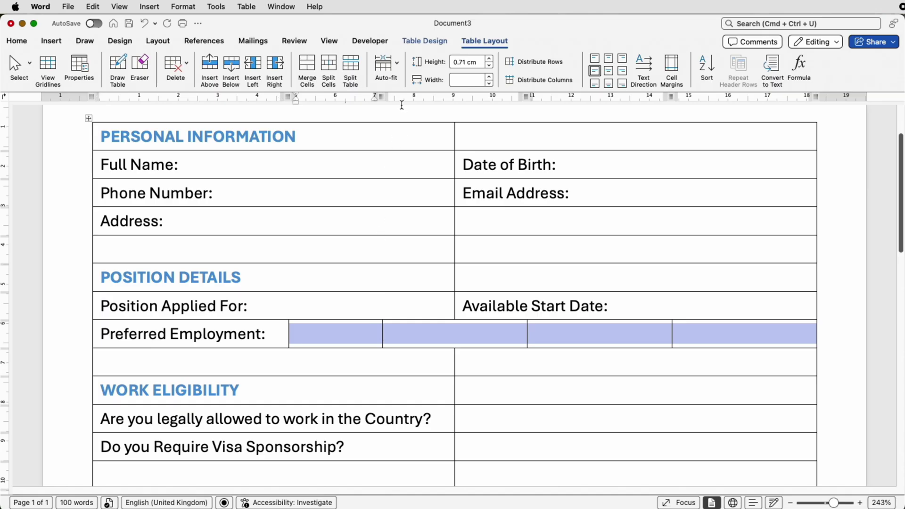
pyautogui.click(528, 86)
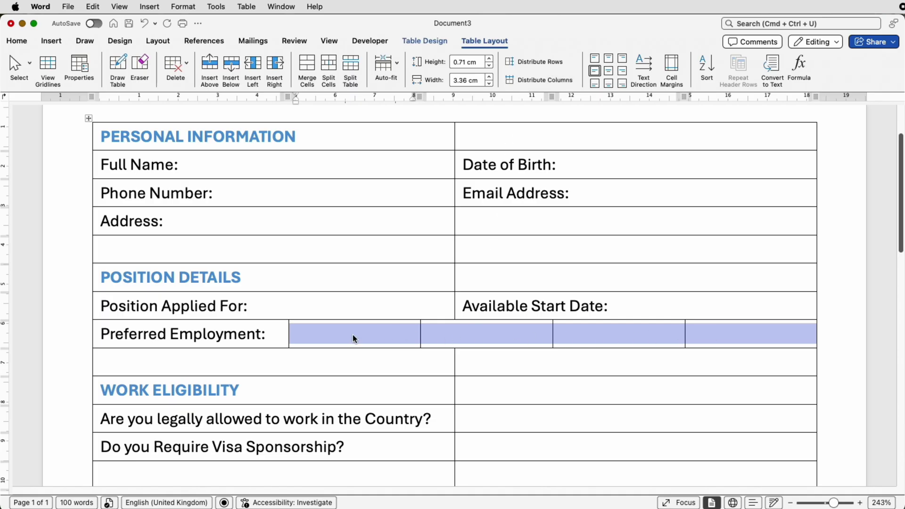
# Type Full-Time, Part-Time, Casual and Internship into the four option cells.
pyautogui.click(319, 336)
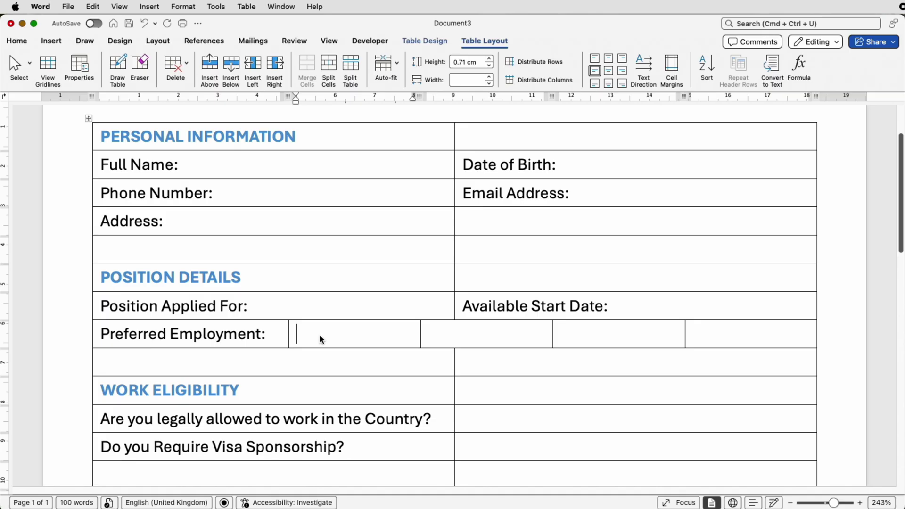
pyautogui.write('Full-Time')
pyautogui.press('Tab')
pyautogui.write('Part-Time')
pyautogui.press('Tab')
pyautogui.write('Casual')
pyautogui.press('Tab')
pyautogui.write('Internship')
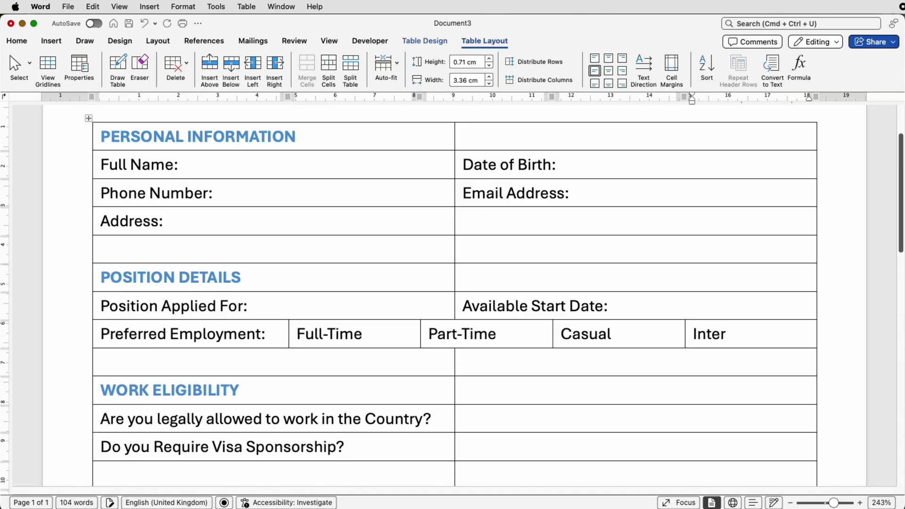
pyautogui.click(392, 333)
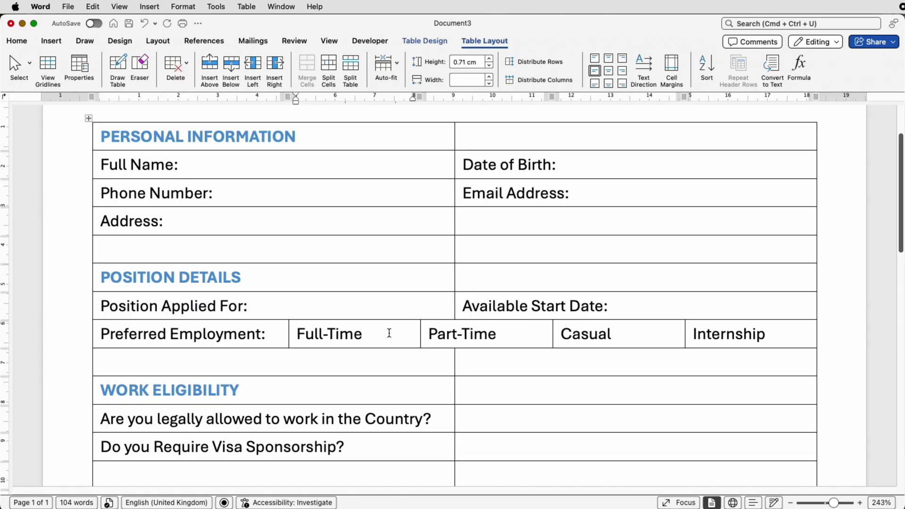
pyautogui.click(57, 43)
pyautogui.click(658, 63)
pyautogui.click(665, 83)
pyautogui.moveTo(370, 329)
pyautogui.mouseDown()
pyautogui.moveTo(396, 343)
pyautogui.moveTo(387, 347)
pyautogui.moveTo(381, 333)
pyautogui.moveTo(399, 335)
pyautogui.moveTo(390, 336)
pyautogui.mouseUp()
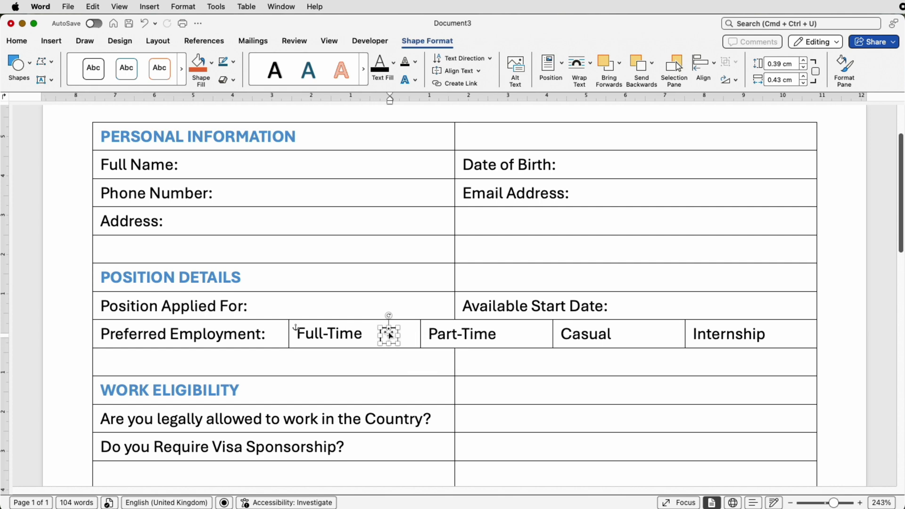
pyautogui.click(522, 336)
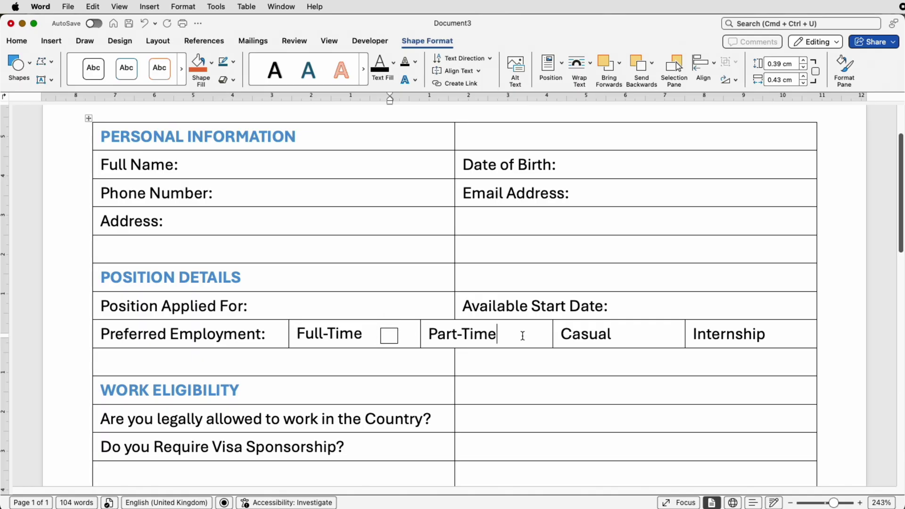
pyautogui.press('super+v')
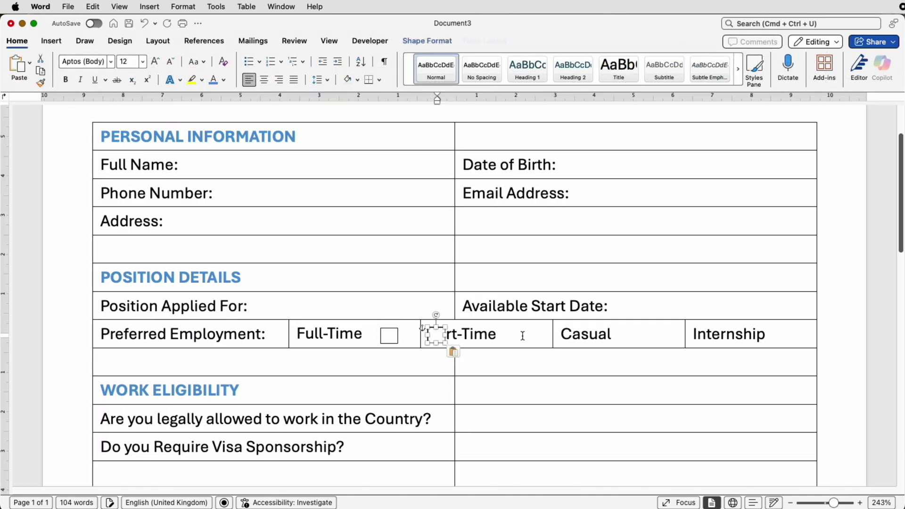
pyautogui.moveTo(425, 326); pyautogui.dragTo(517, 339)
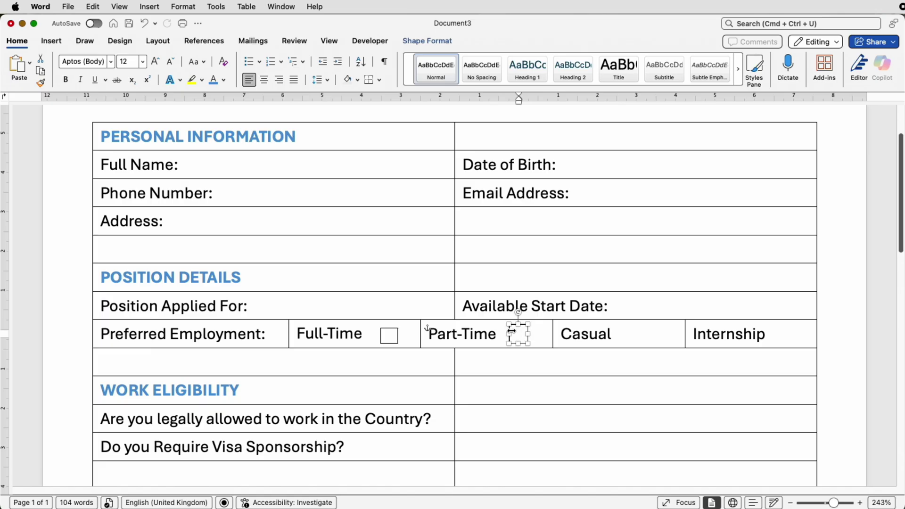
pyautogui.click(455, 331)
pyautogui.click(391, 335)
pyautogui.press('BackSpace')
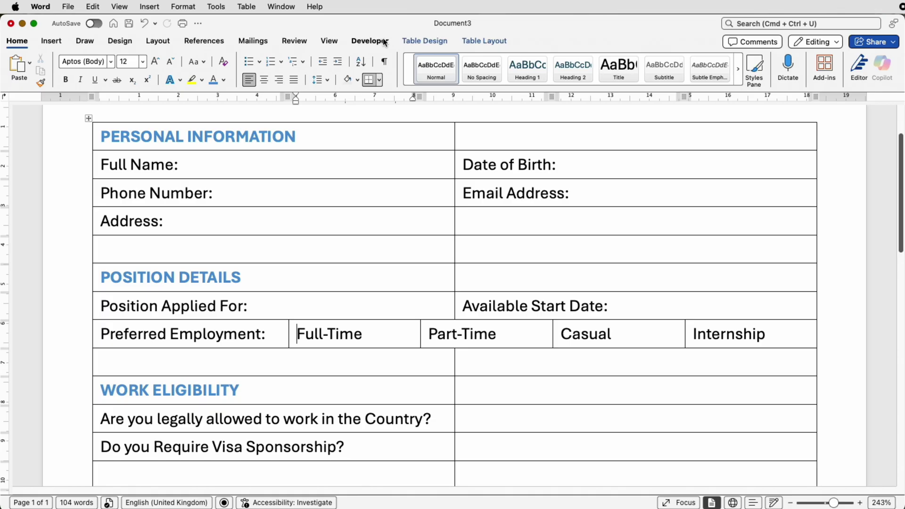
# Confirm Developer is ticked in Ribbon & Toolbar preferences, then show the Developer tab.
pyautogui.click(42, 10)
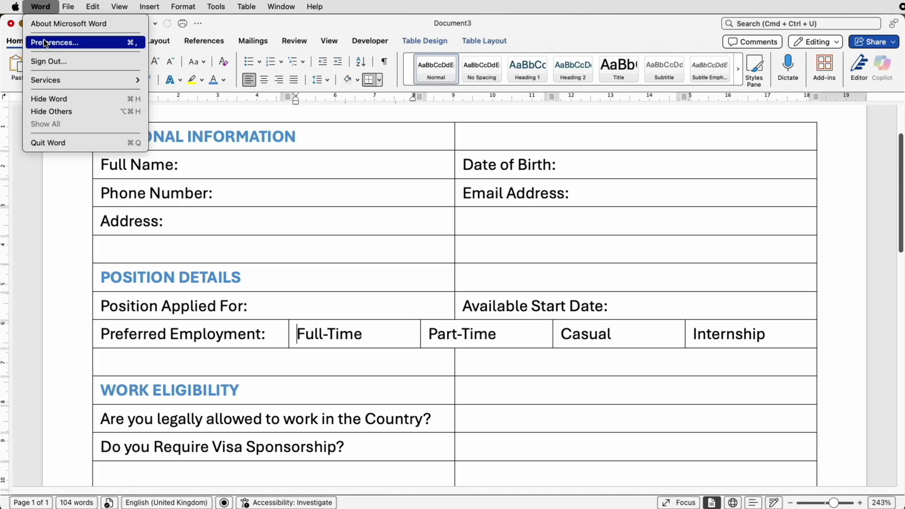
pyautogui.click(311, 155)
pyautogui.click(503, 168)
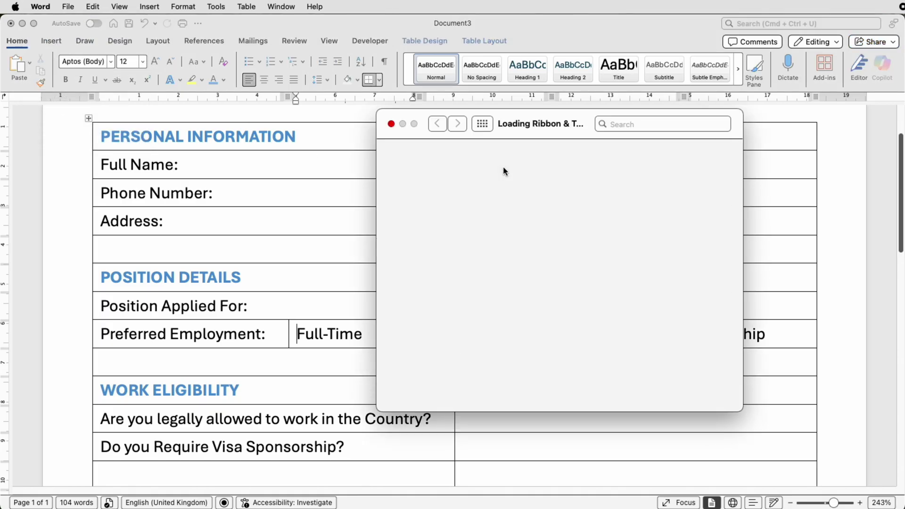
pyautogui.scroll(-5, 679, 370)
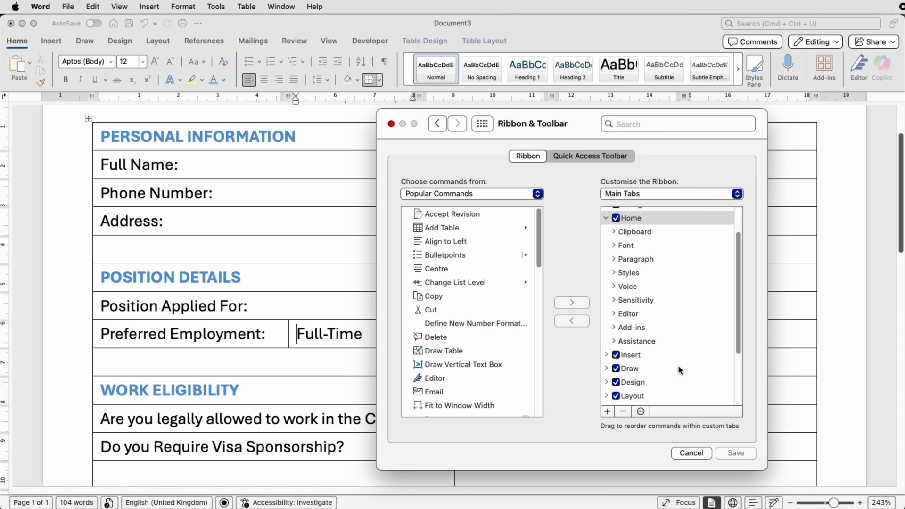
pyautogui.scroll(-1, 679, 367)
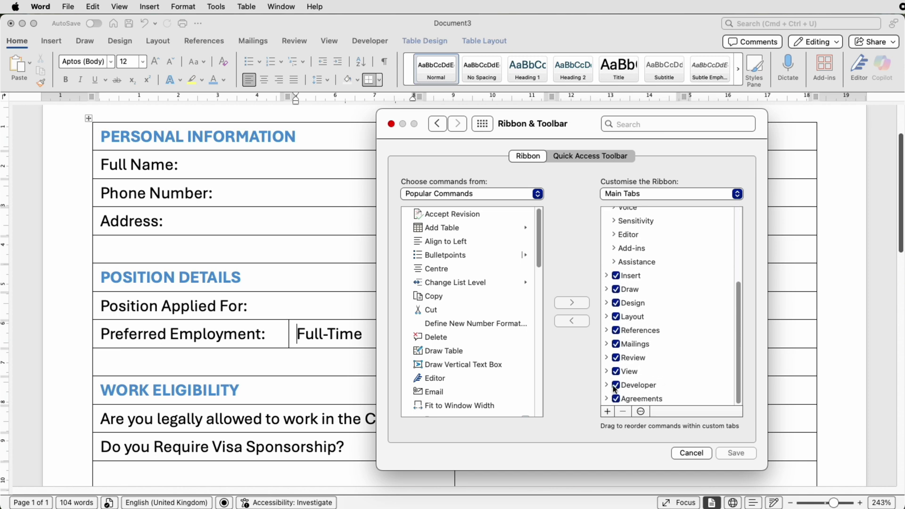
pyautogui.click(703, 455)
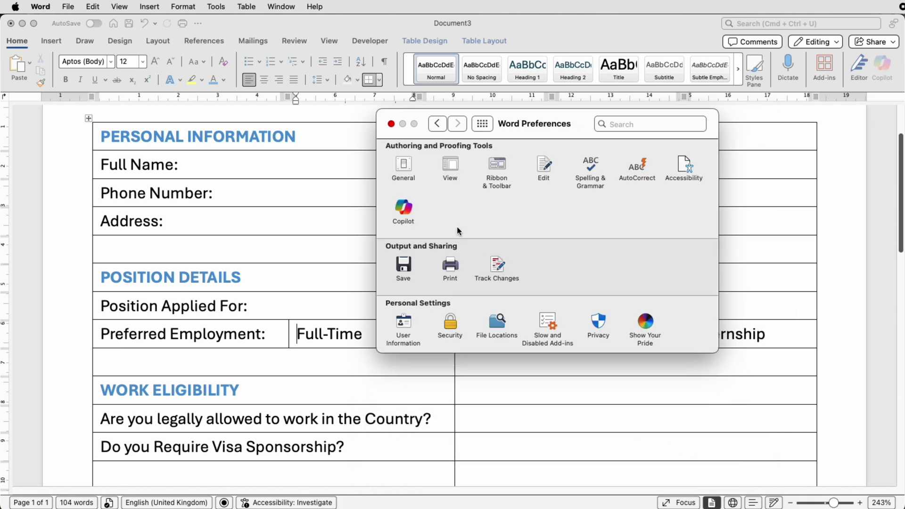
pyautogui.click(391, 124)
pyautogui.click(372, 44)
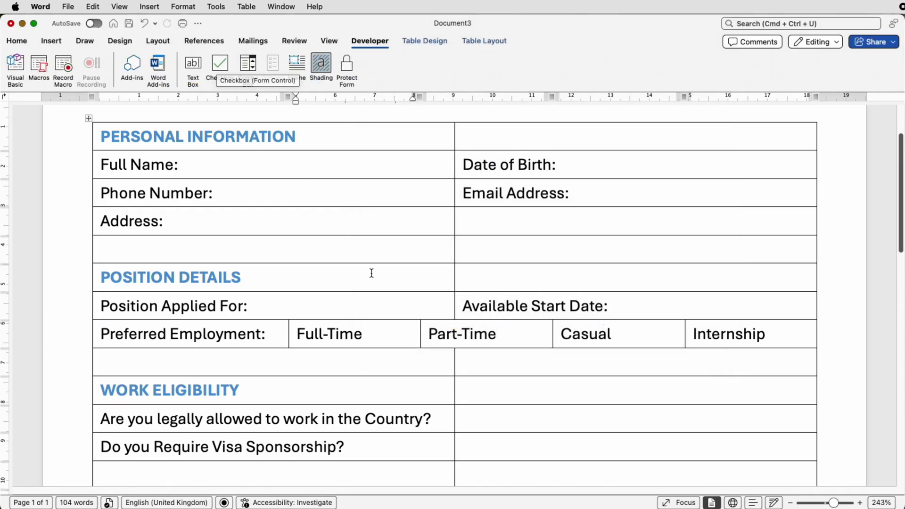
# Insert a checkbox after Full-Time and turn off the grey form-field shading.
pyautogui.click(391, 332)
pyautogui.scroll(1, 384, 337)
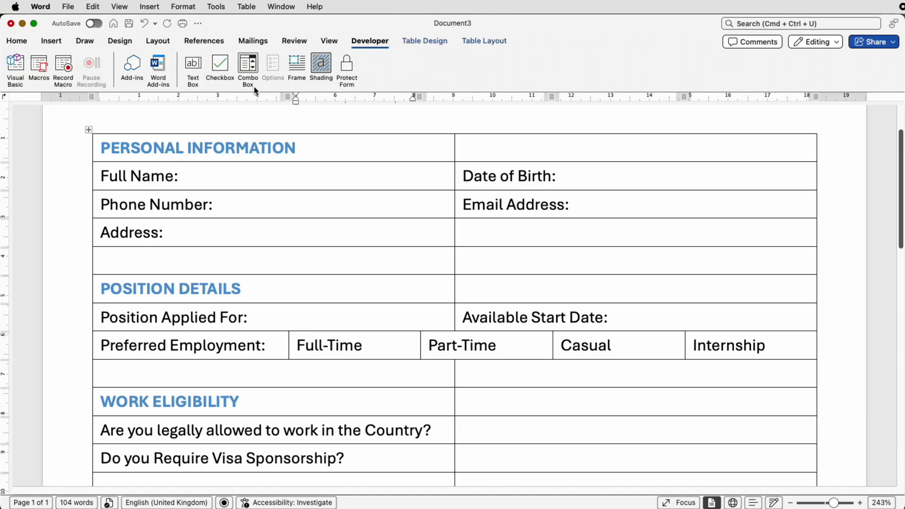
pyautogui.click(224, 67)
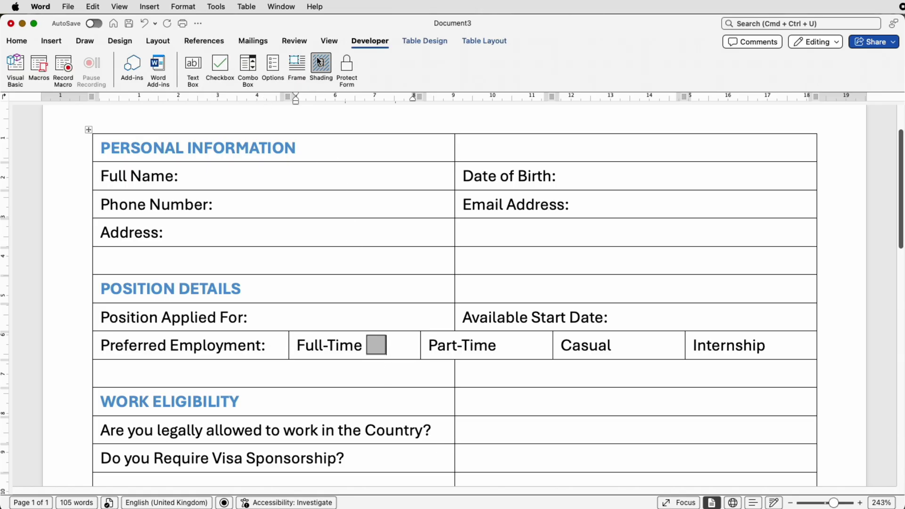
pyautogui.click(321, 68)
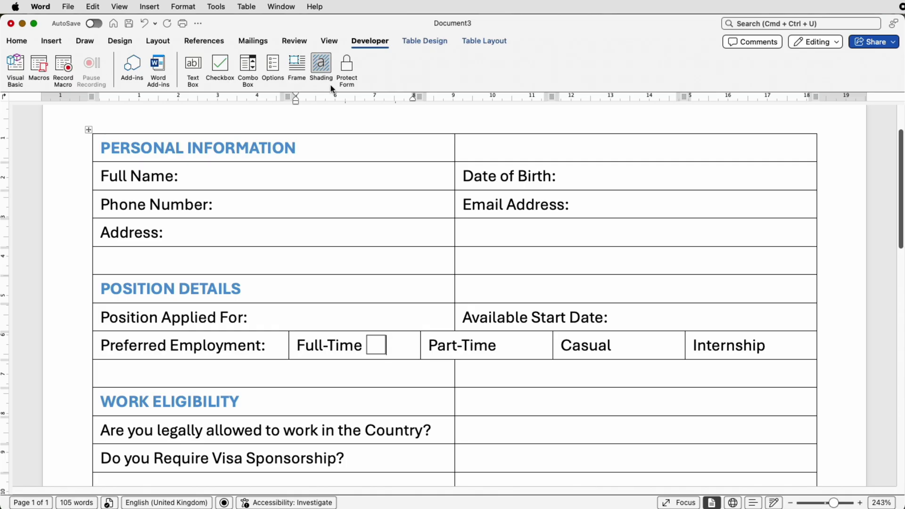
# Add checkboxes after Part-Time, Casual and Internship in the Preferred Employment row.
pyautogui.click(501, 355)
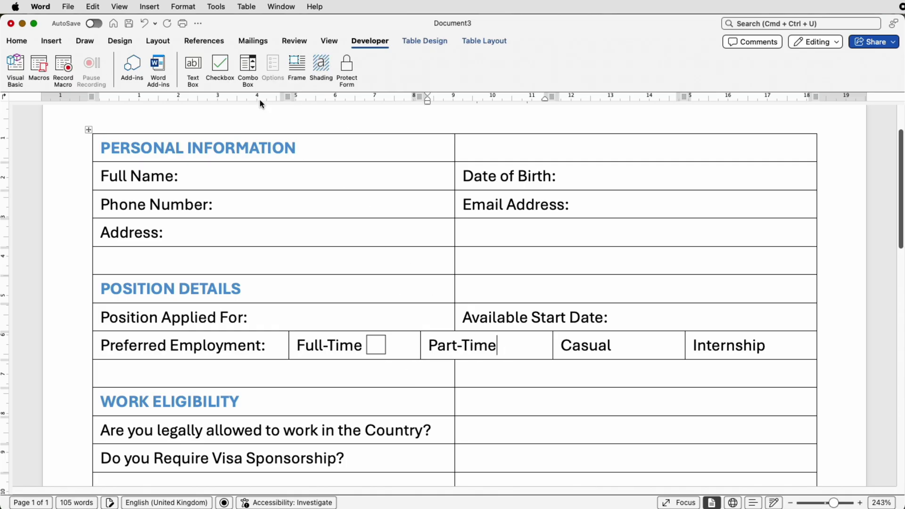
pyautogui.click(222, 75)
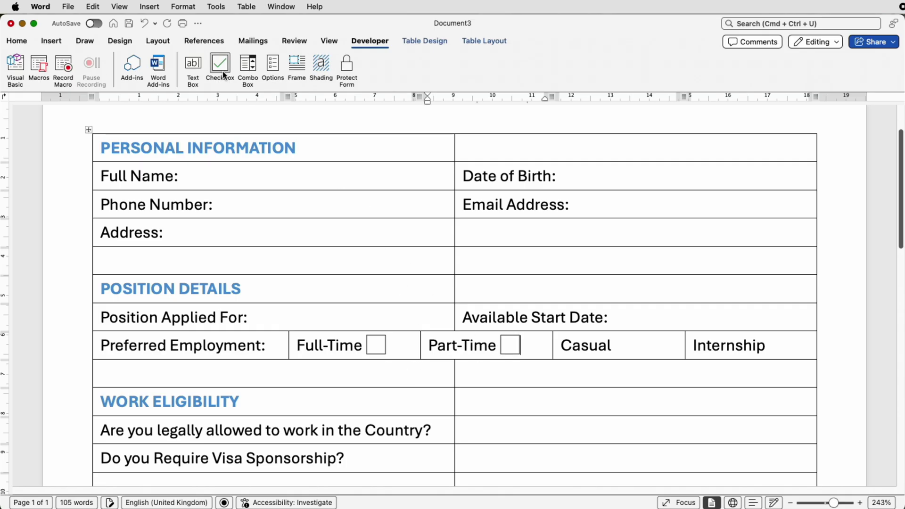
pyautogui.click(632, 351)
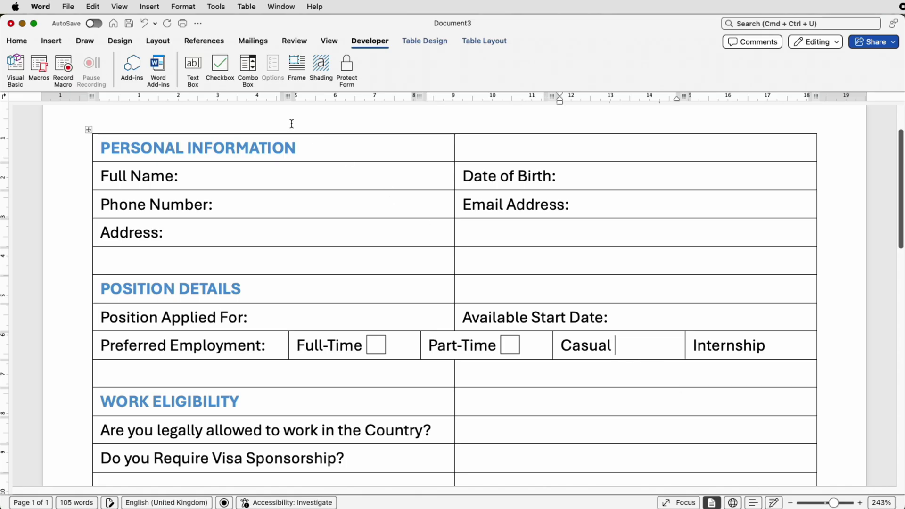
pyautogui.click(220, 66)
pyautogui.click(805, 351)
pyautogui.click(220, 66)
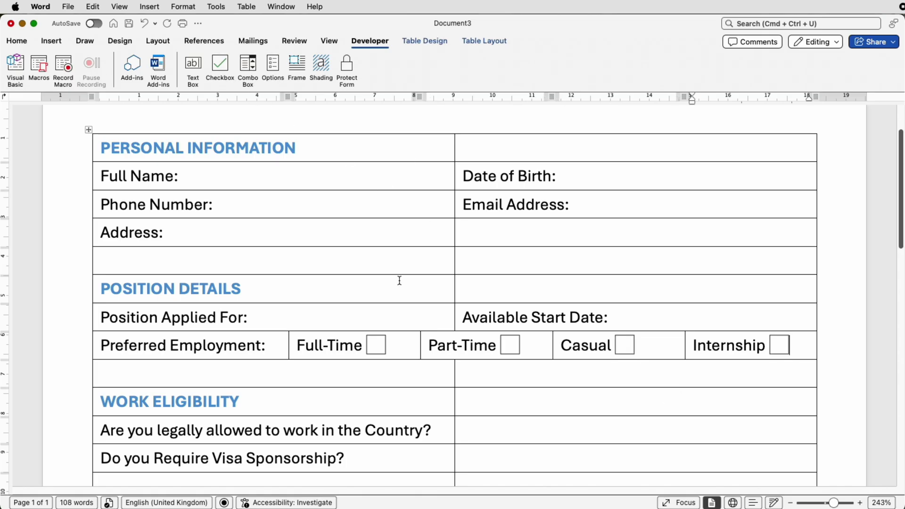
pyautogui.scroll(-5, 425, 273)
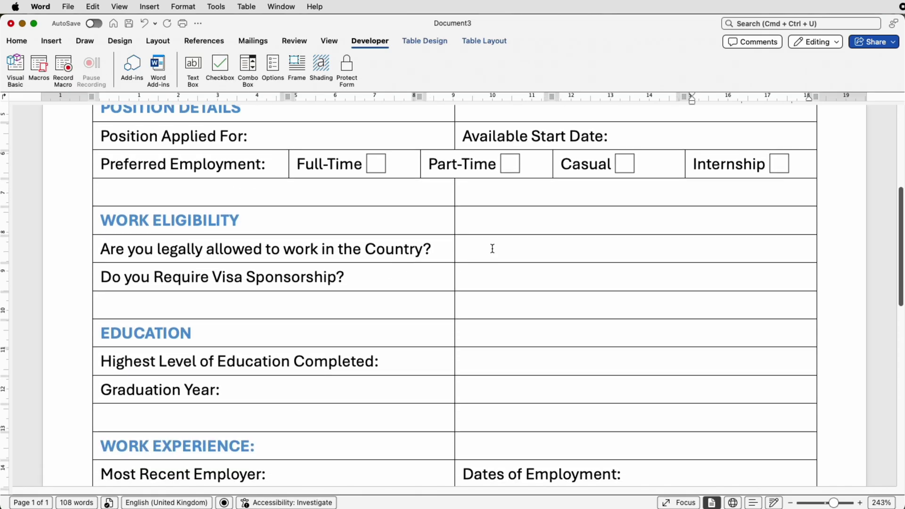
# Split the work-permission and visa answer cells into two columns each.
pyautogui.click(492, 249)
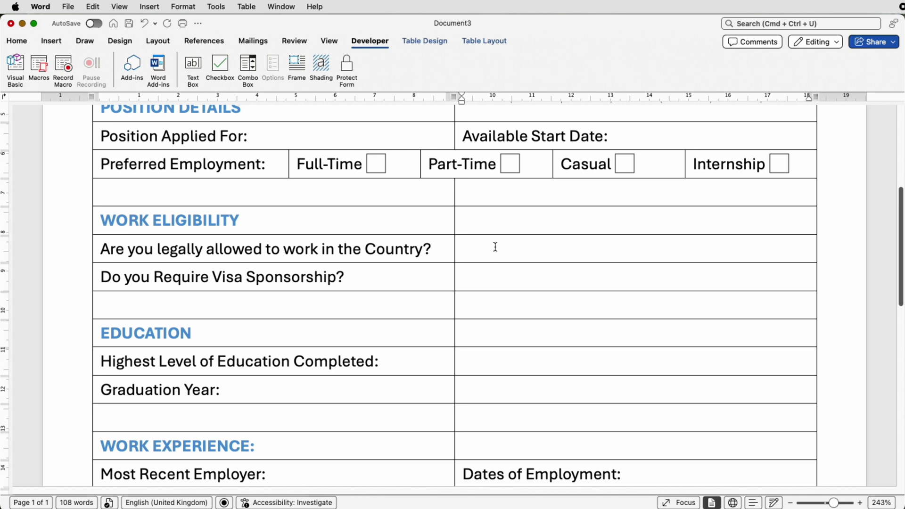
pyautogui.click(518, 254)
pyautogui.click(481, 45)
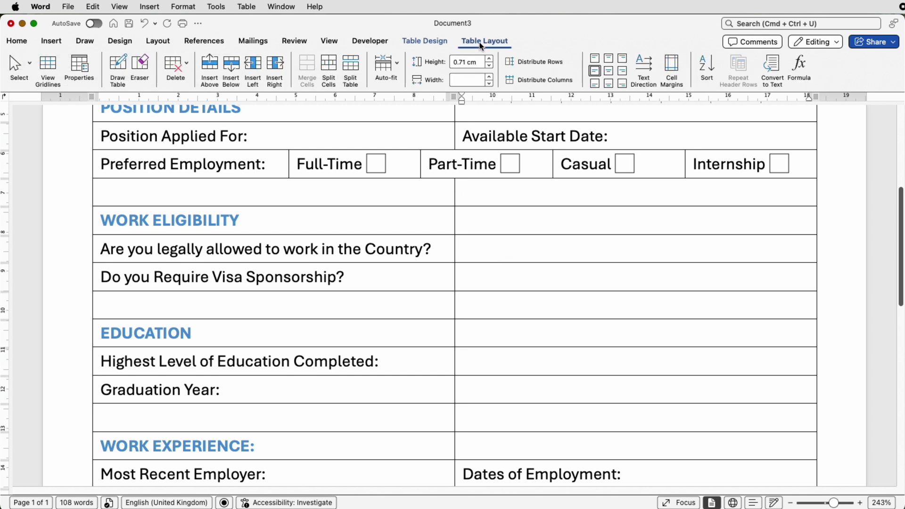
pyautogui.click(338, 65)
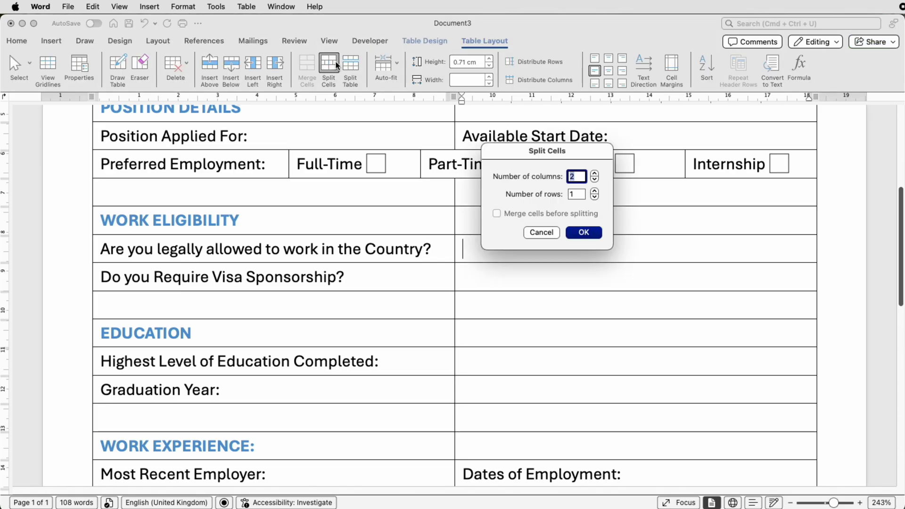
pyautogui.click(585, 233)
pyautogui.click(570, 277)
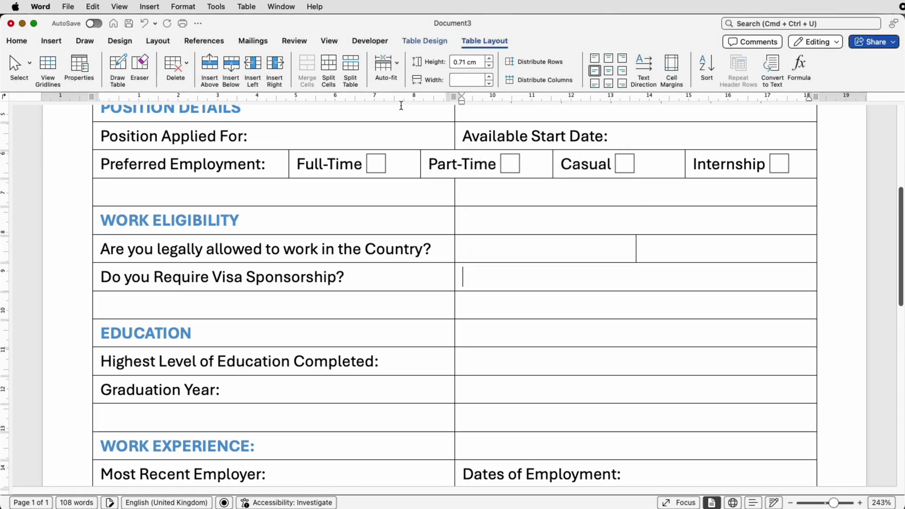
pyautogui.click(337, 69)
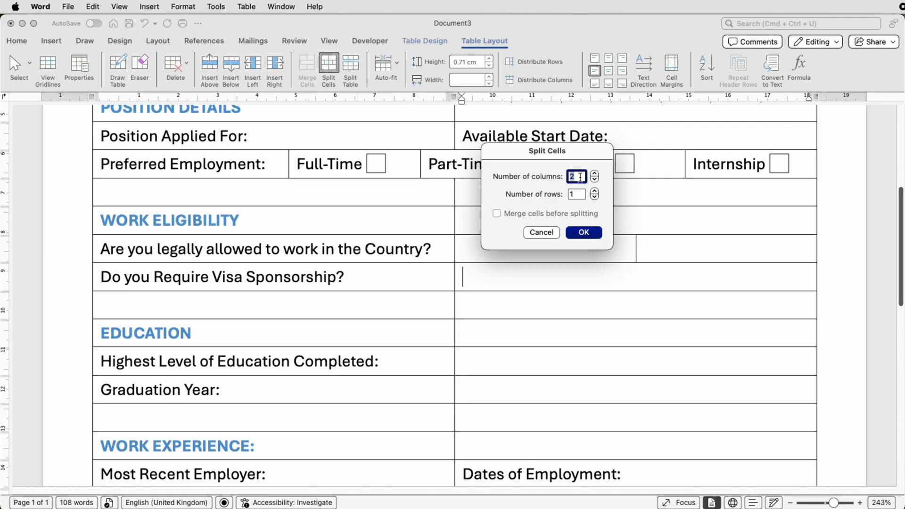
pyautogui.click(585, 233)
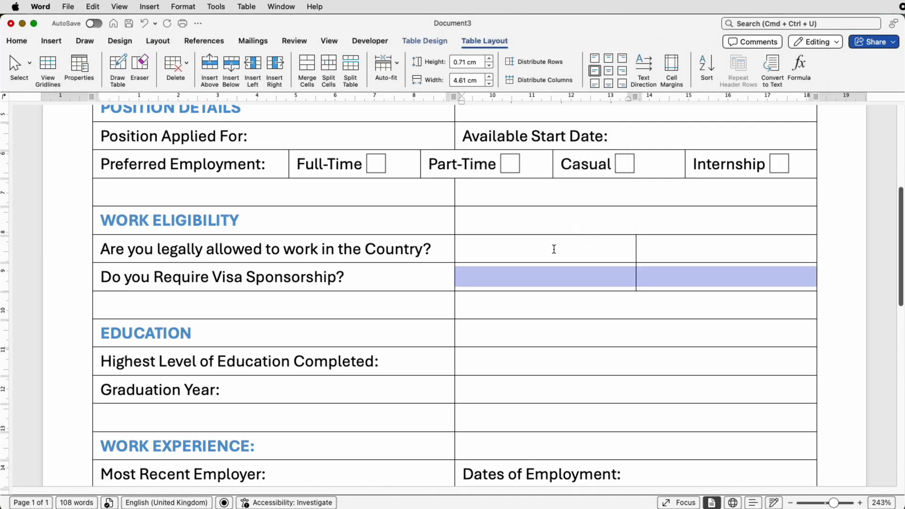
# Type Yes and No into the split answer cells of both eligibility questions.
pyautogui.click(554, 249)
pyautogui.write('Yes')
pyautogui.press('Tab')
pyautogui.write('No')
pyautogui.press('Tab')
pyautogui.press('Tab')
pyautogui.write('Yes')
pyautogui.press('Tab')
pyautogui.write('No')
# Add checkboxes after the Yes answers in both Work Eligibility rows.
pyautogui.click(554, 249)
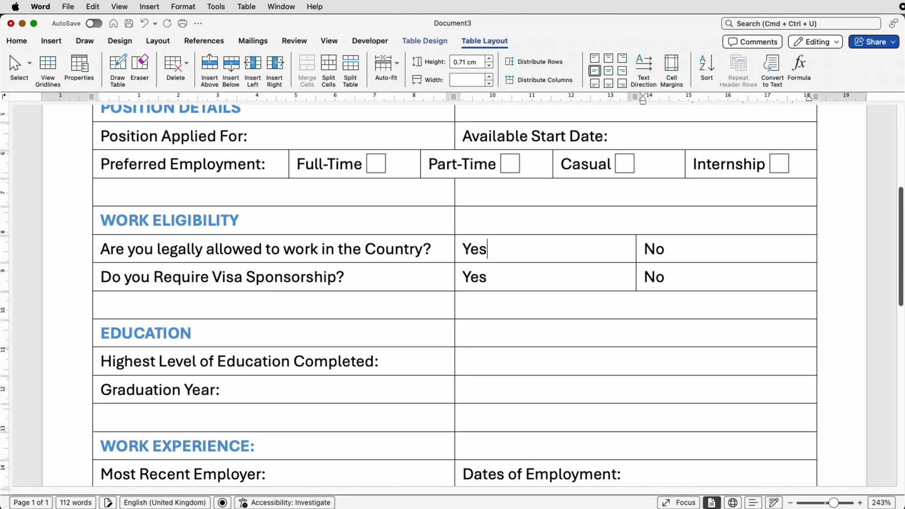
pyautogui.click(370, 41)
pyautogui.click(220, 67)
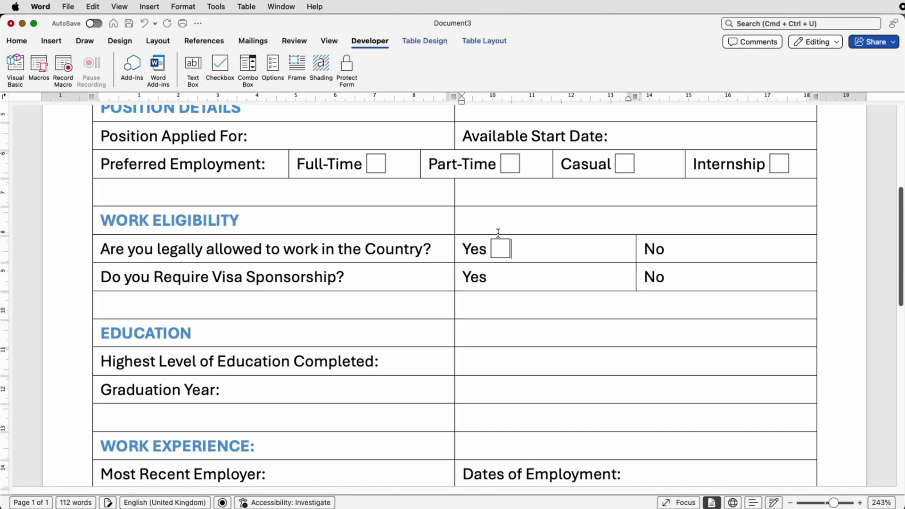
pyautogui.click(505, 280)
pyautogui.click(220, 64)
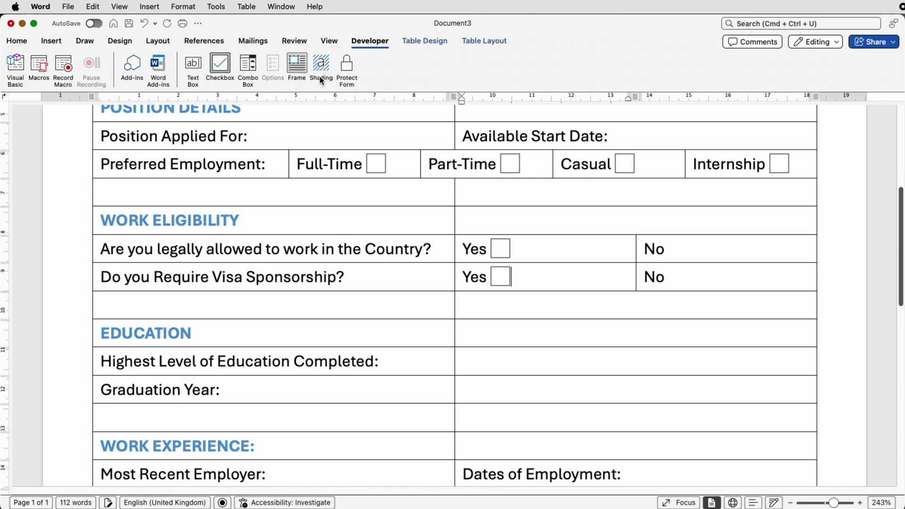
pyautogui.click(709, 249)
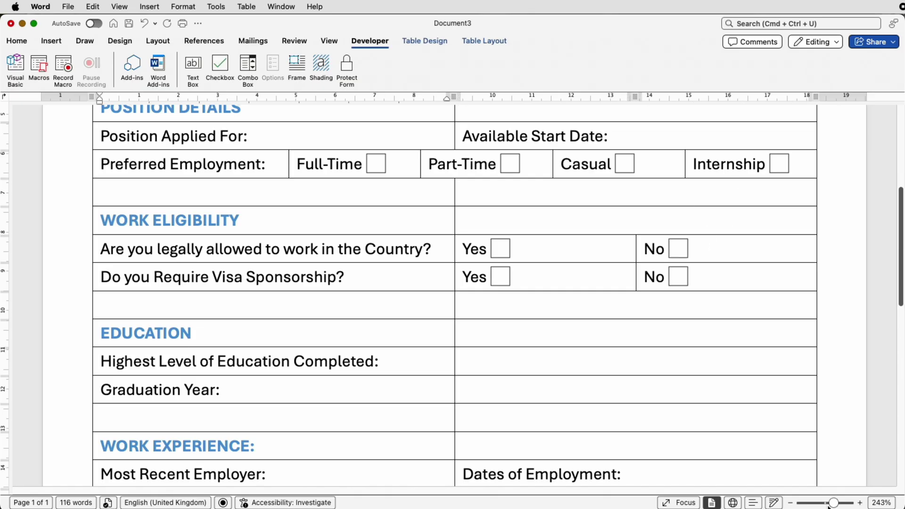
pyautogui.moveTo(834, 503); pyautogui.dragTo(820, 505)
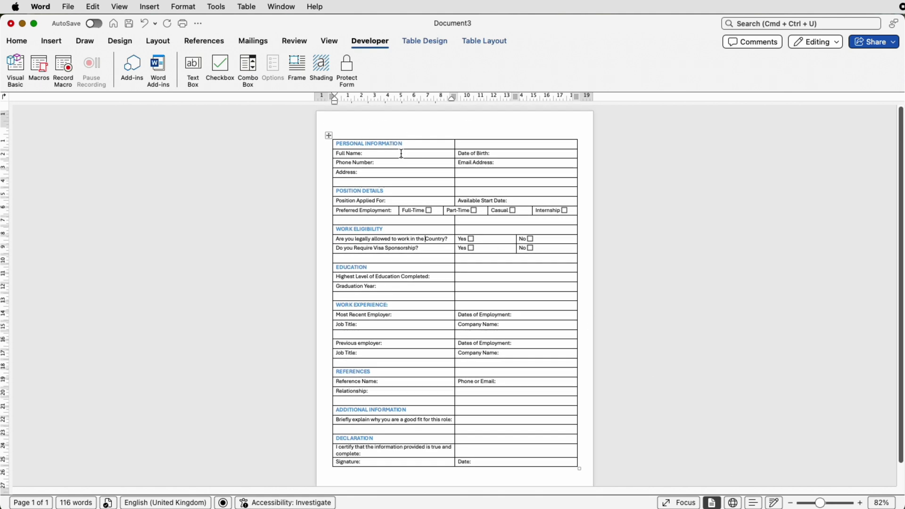
# Set the whole form table to No Border and switch on View Gridlines.
pyautogui.click(329, 135)
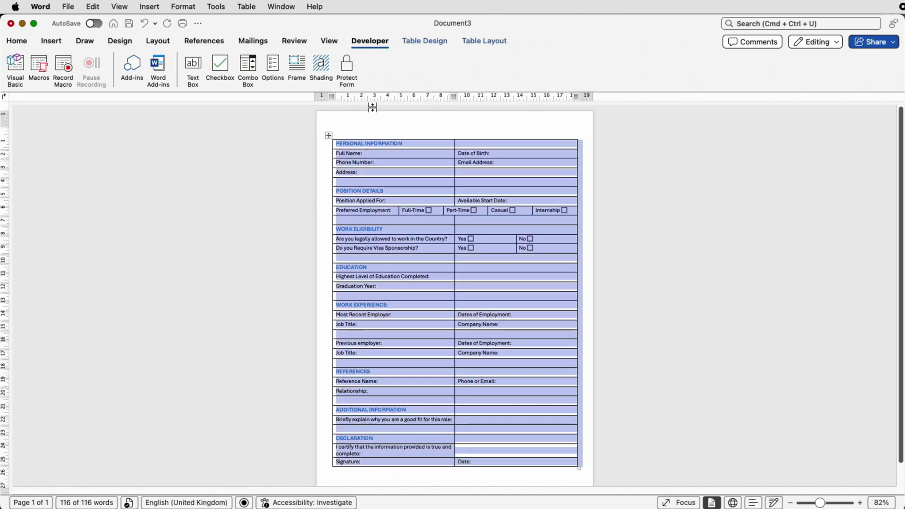
pyautogui.click(425, 41)
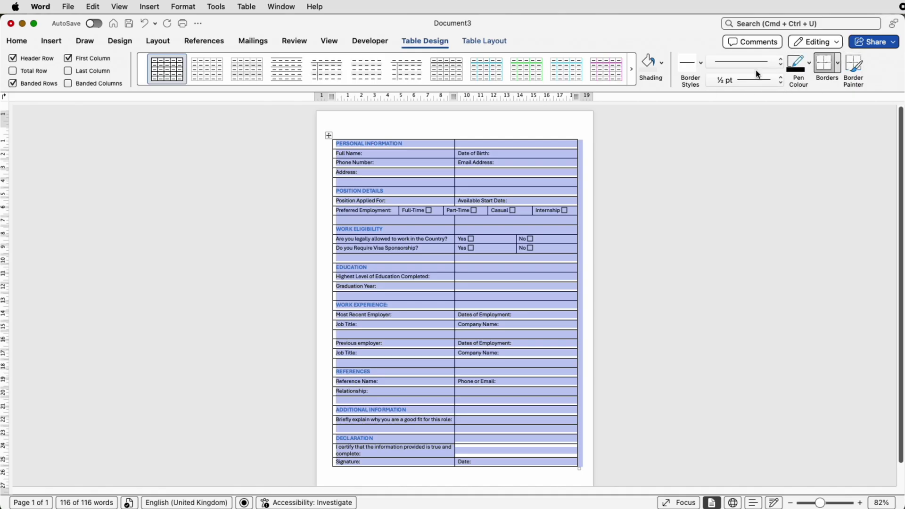
pyautogui.click(809, 69)
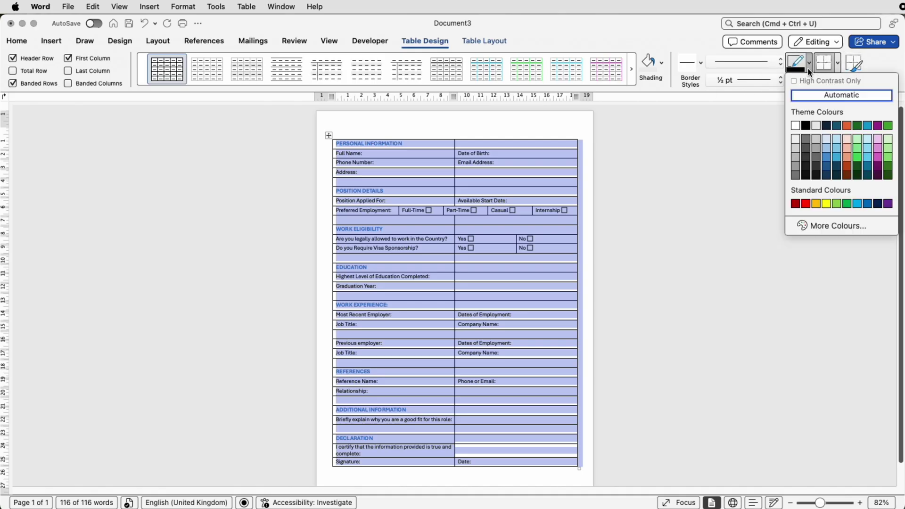
pyautogui.click(809, 70)
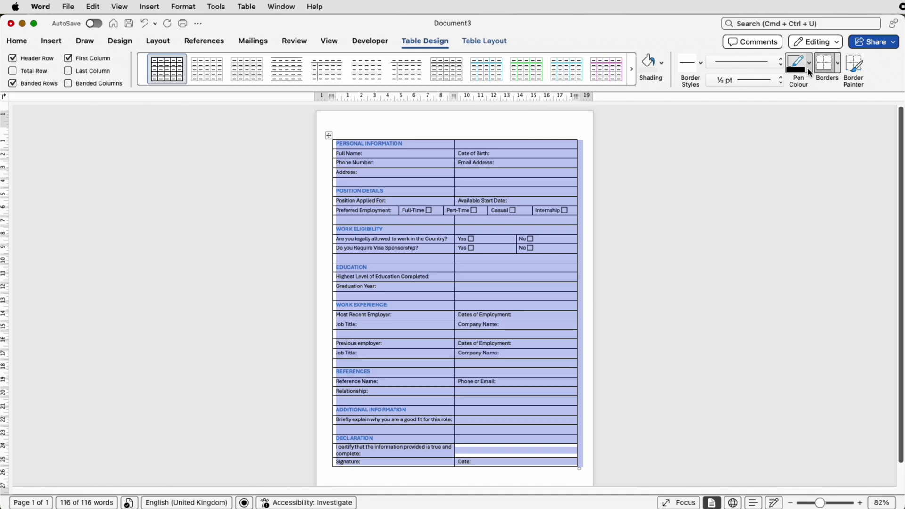
pyautogui.click(839, 69)
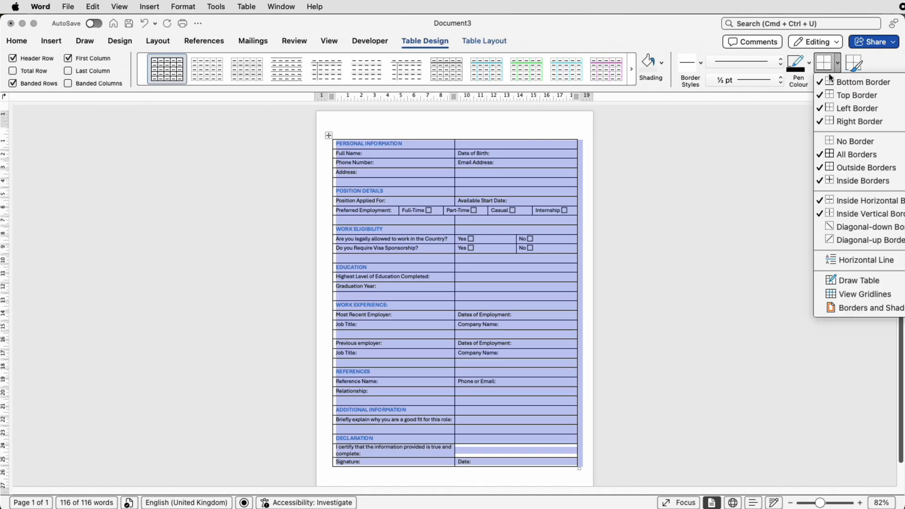
pyautogui.click(832, 141)
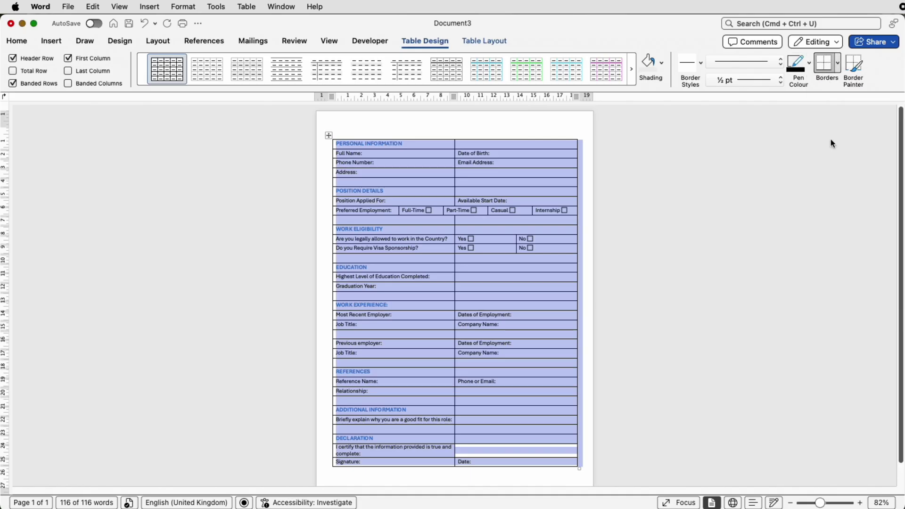
pyautogui.click(653, 148)
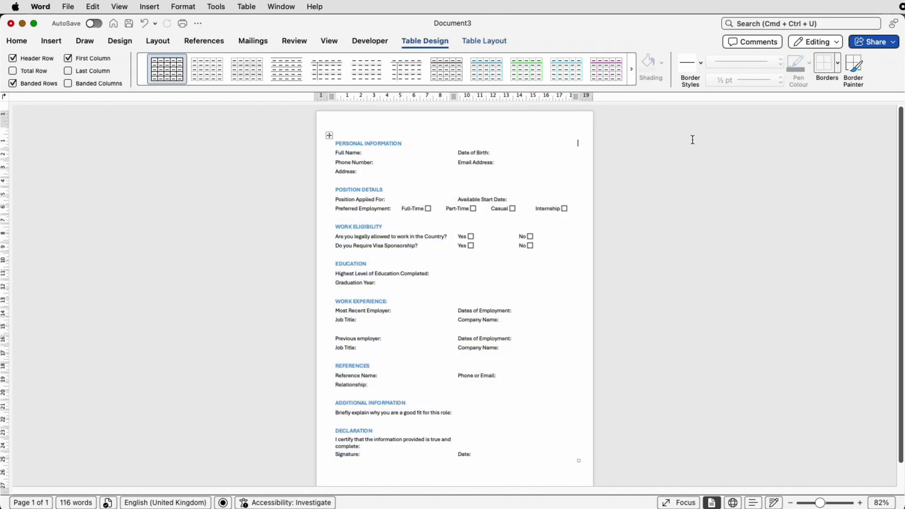
pyautogui.click(839, 71)
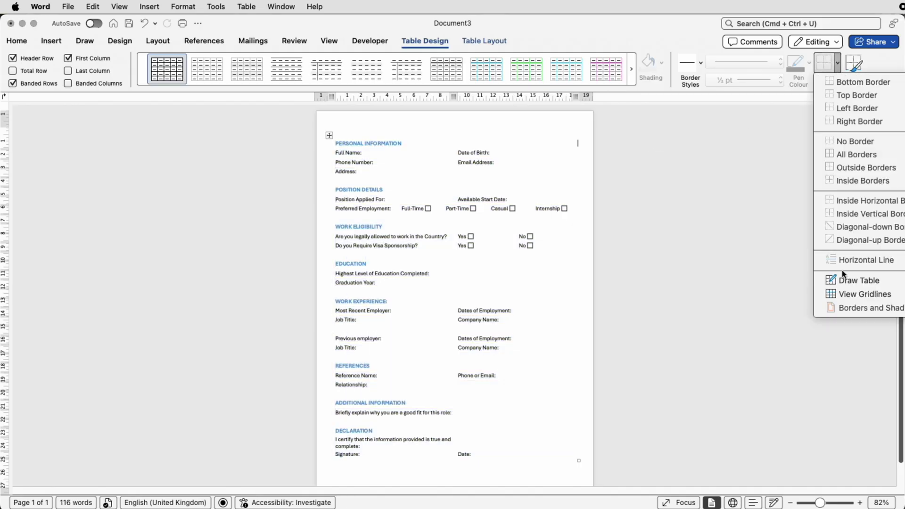
pyautogui.click(845, 293)
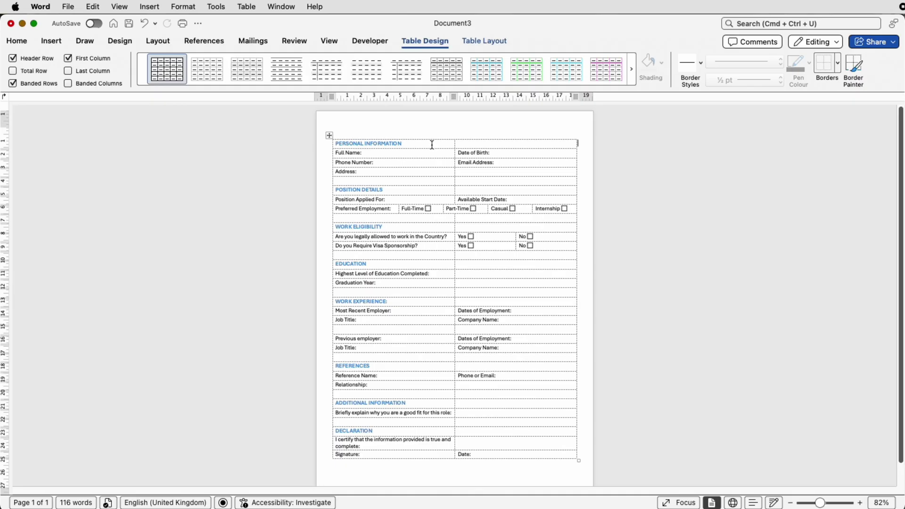
# Add bottom border lines beneath the Personal Information section rows.
pyautogui.moveTo(453, 146); pyautogui.dragTo(470, 173)
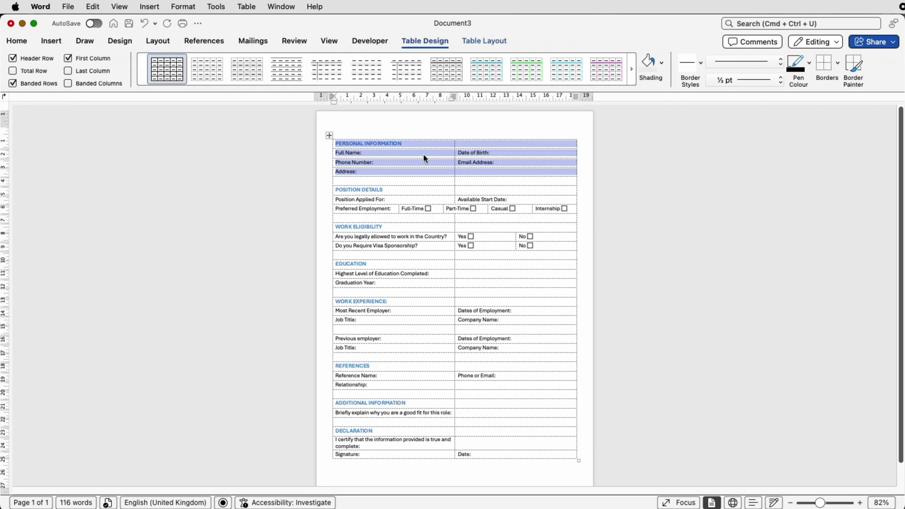
pyautogui.click(837, 73)
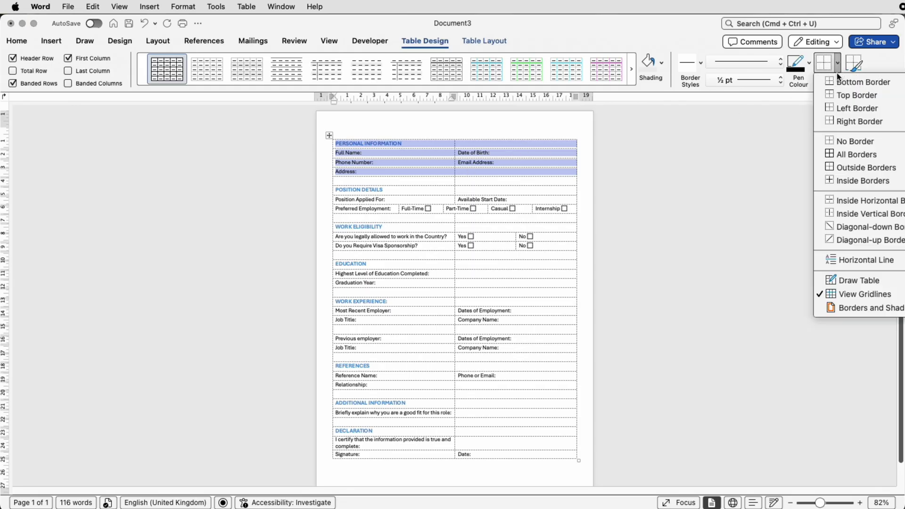
pyautogui.click(850, 203)
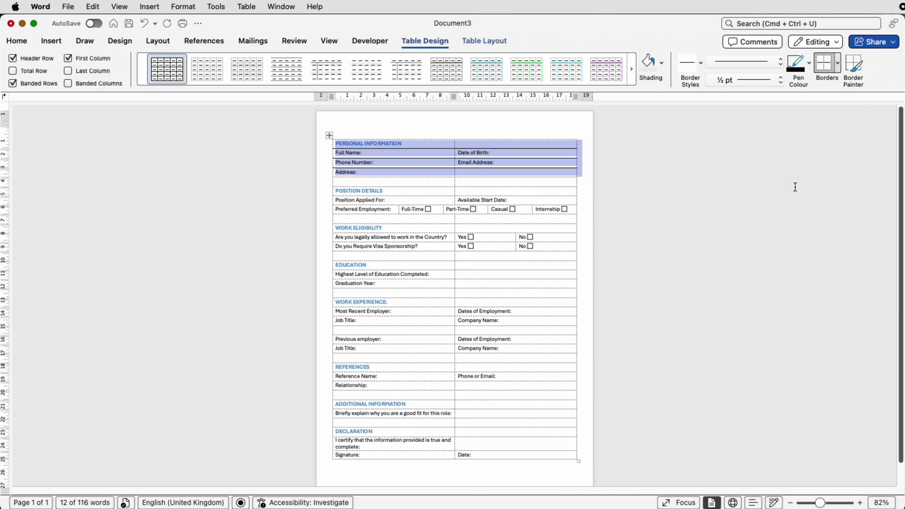
pyautogui.click(657, 177)
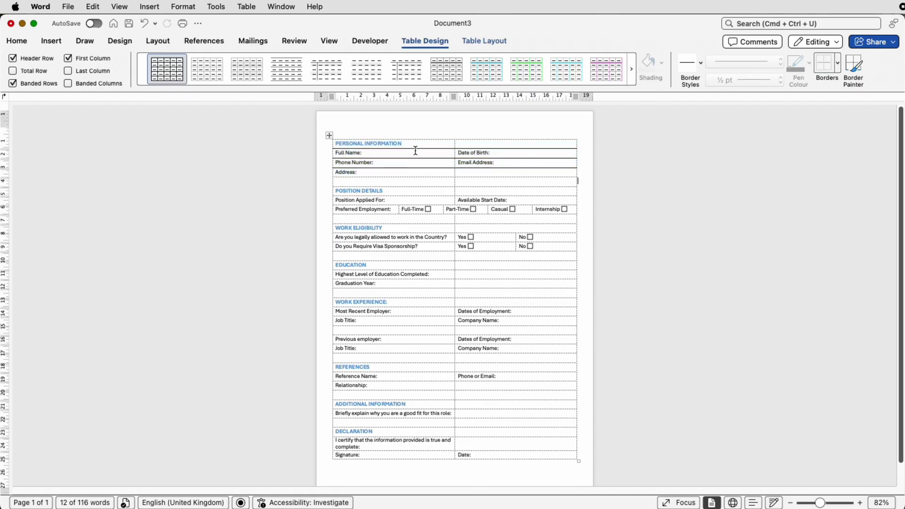
pyautogui.moveTo(821, 504); pyautogui.dragTo(830, 503)
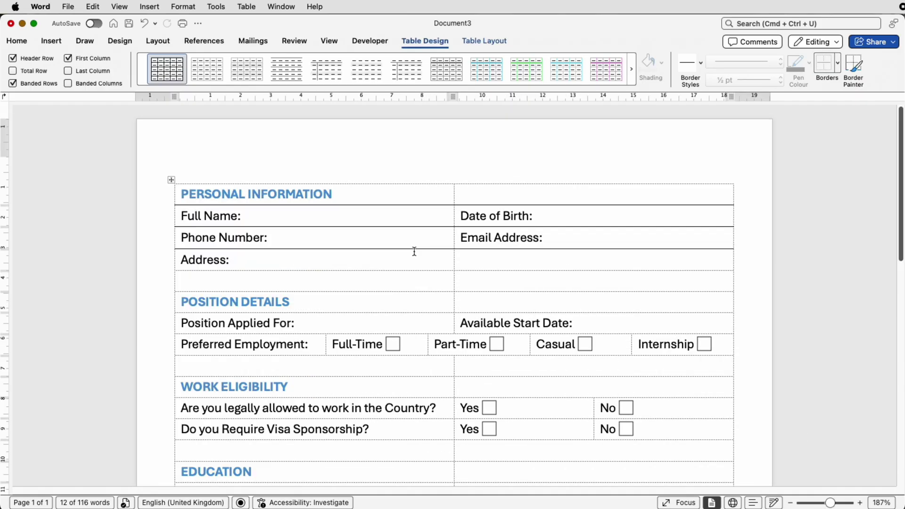
pyautogui.moveTo(467, 259); pyautogui.dragTo(418, 203)
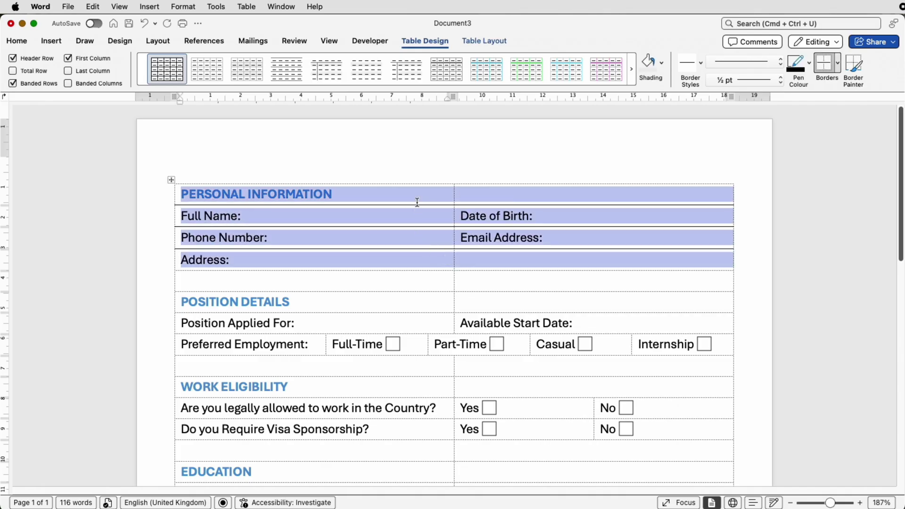
pyautogui.click(839, 67)
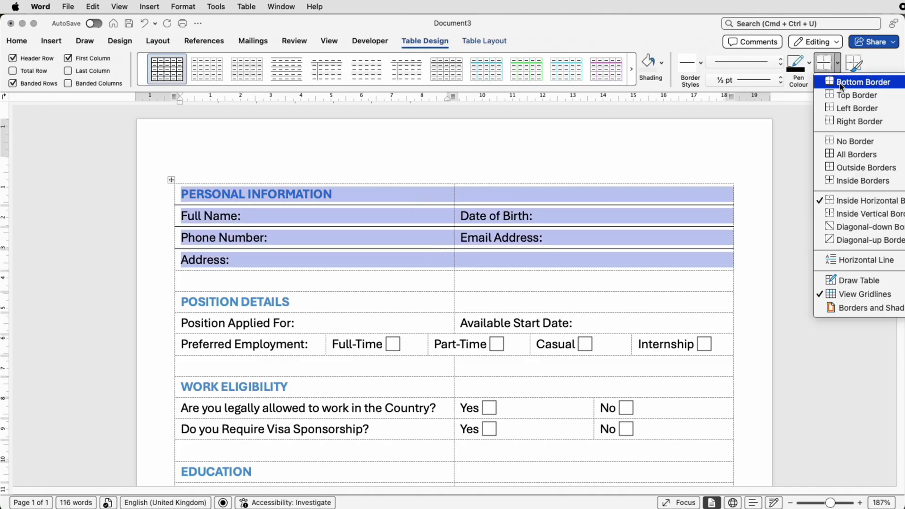
pyautogui.click(839, 82)
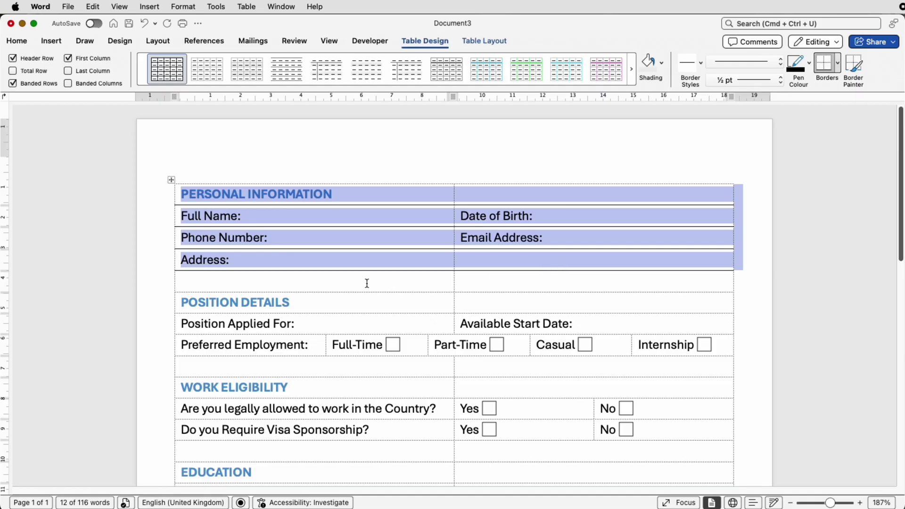
# Apply borders to the POSITION DETAILS row and the Full Name and Phone Number rows.
pyautogui.moveTo(342, 302); pyautogui.dragTo(481, 301)
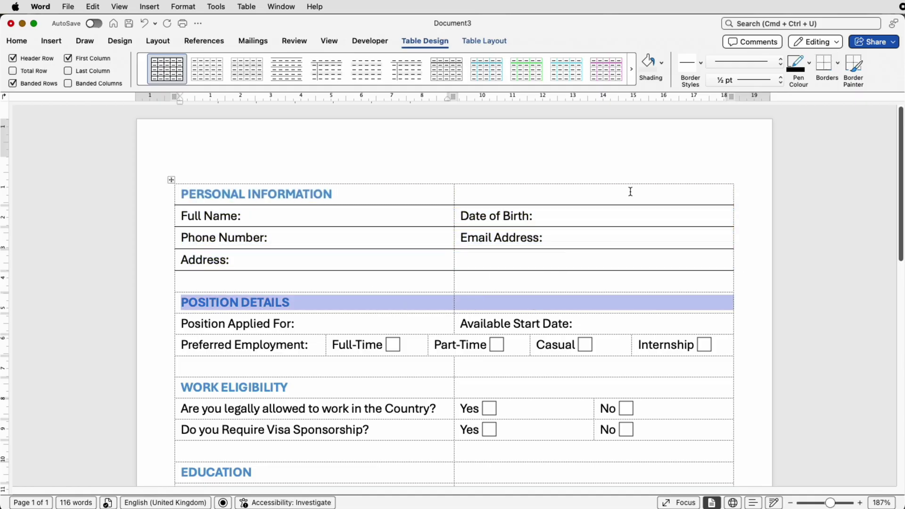
pyautogui.click(821, 71)
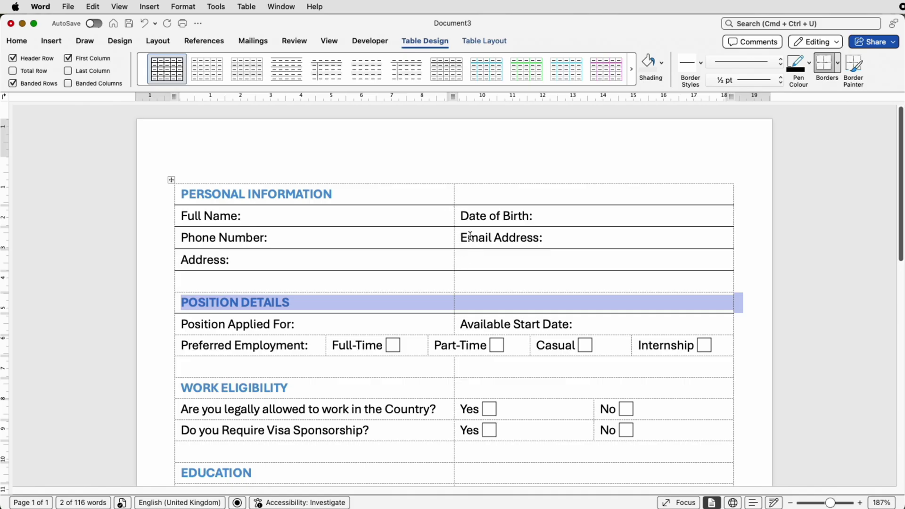
pyautogui.moveTo(470, 237); pyautogui.dragTo(447, 224)
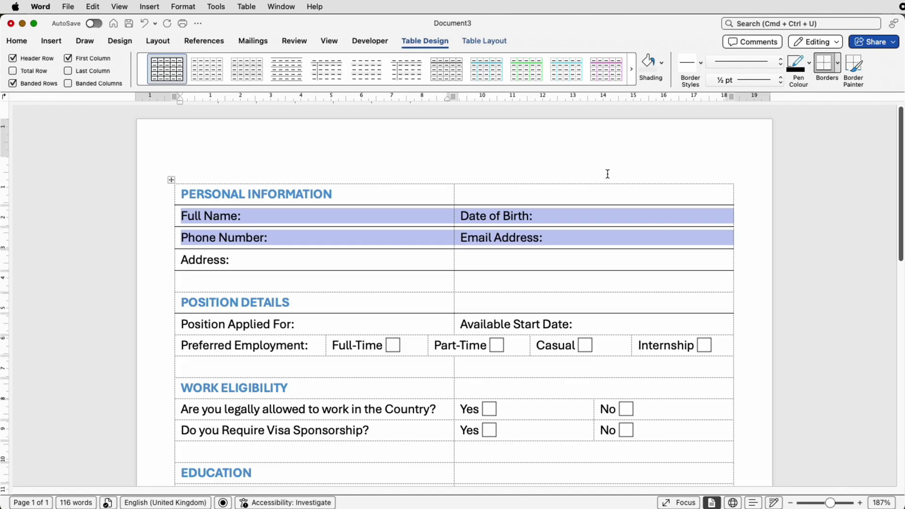
pyautogui.click(839, 73)
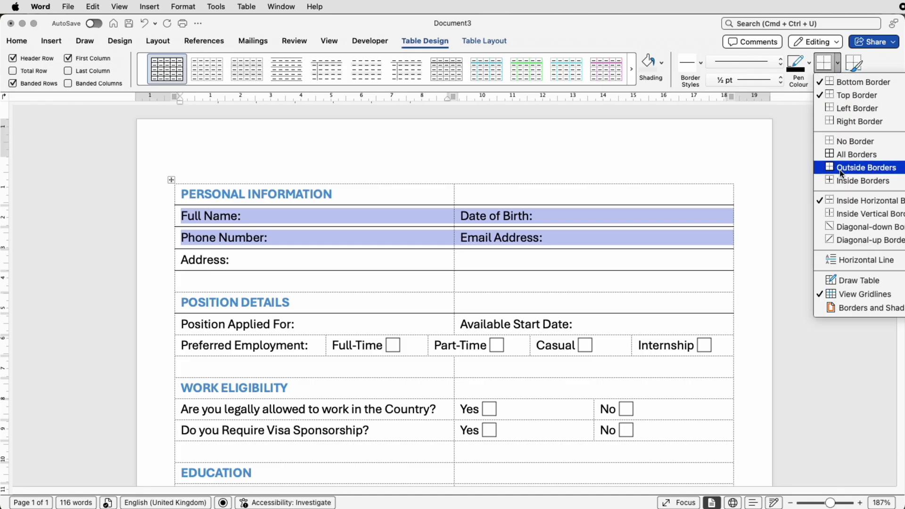
pyautogui.click(838, 216)
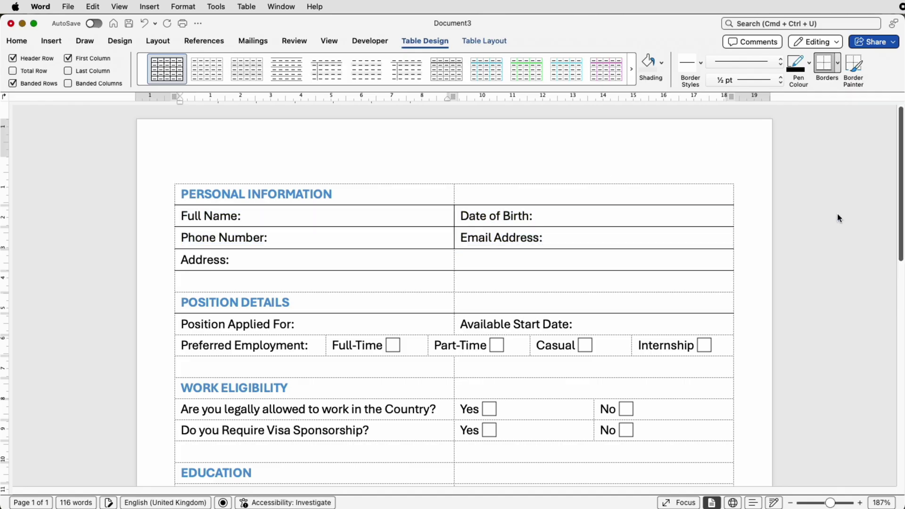
pyautogui.click(493, 257)
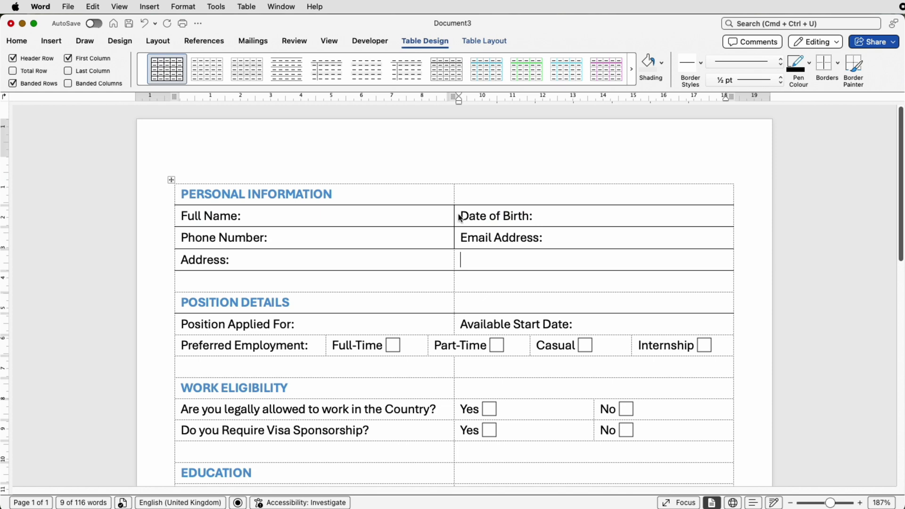
pyautogui.click(839, 70)
# Hide the dashed gridlines and add row lines to the Position Details and Work Eligibility rows.
pyautogui.click(833, 290)
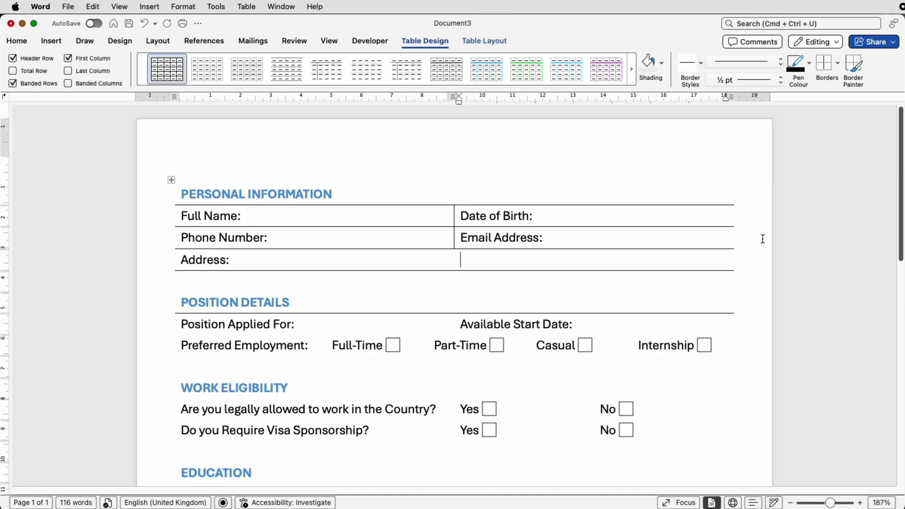
pyautogui.scroll(-5, 763, 239)
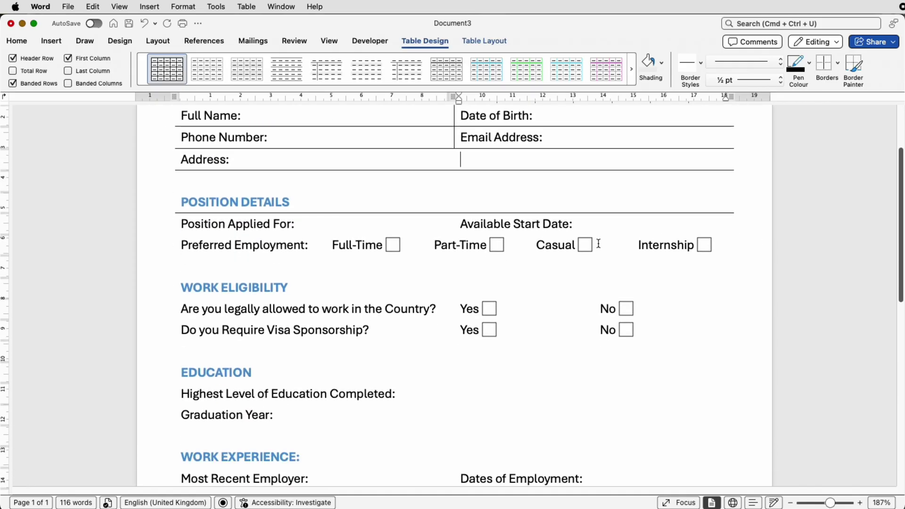
pyautogui.moveTo(719, 246); pyautogui.dragTo(373, 226)
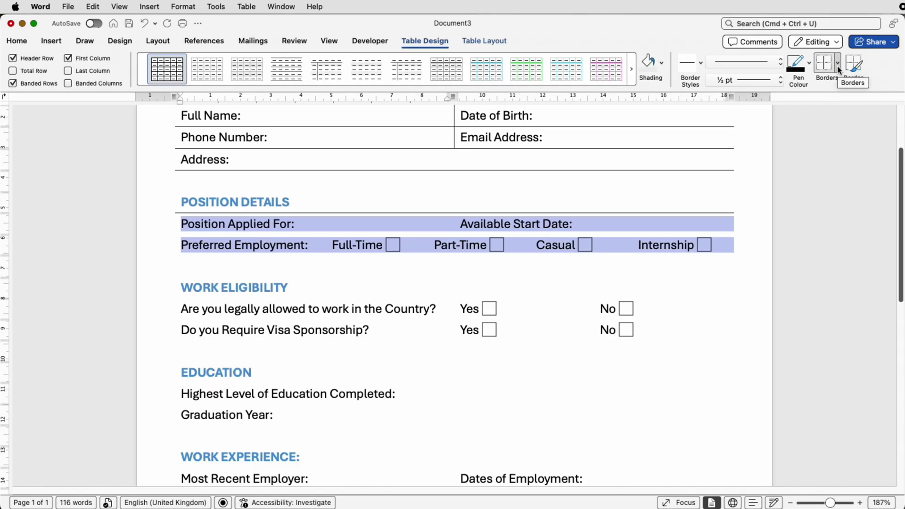
pyautogui.click(838, 66)
pyautogui.click(851, 96)
pyautogui.moveTo(654, 332); pyautogui.dragTo(178, 310)
pyautogui.click(837, 66)
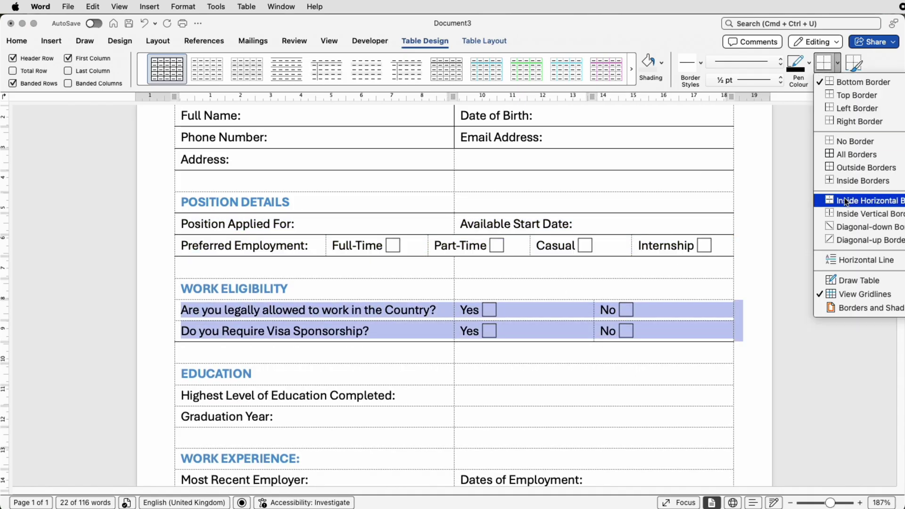
pyautogui.click(801, 202)
# Add horizontal separator lines to the Education and Work Experience rows.
pyautogui.scroll(-5, 471, 283)
pyautogui.scroll(1, 472, 283)
pyautogui.moveTo(179, 263); pyautogui.dragTo(707, 306)
pyautogui.click(838, 66)
pyautogui.click(845, 198)
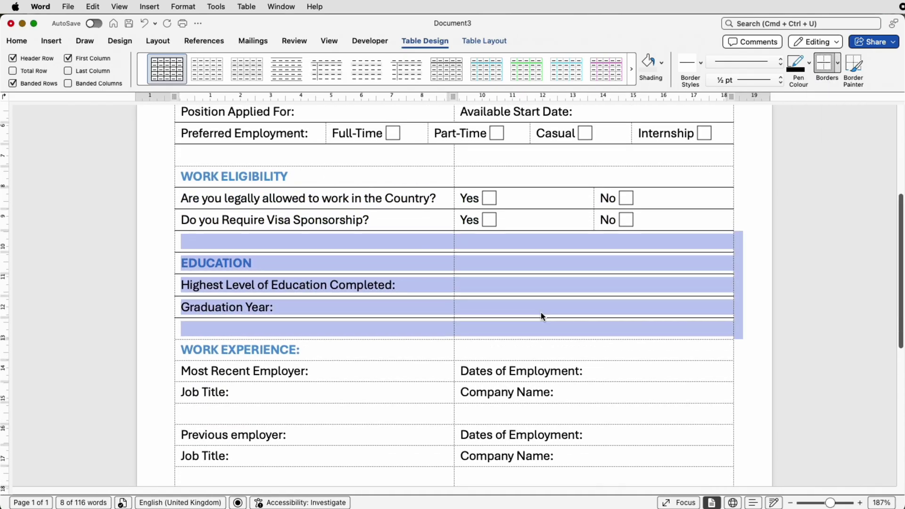
pyautogui.scroll(-3, 465, 344)
pyautogui.click(838, 66)
pyautogui.moveTo(465, 346); pyautogui.dragTo(707, 304)
pyautogui.click(851, 205)
# Add horizontal separator lines to the References, Additional Information and Declaration rows.
pyautogui.scroll(-4, 472, 282)
pyautogui.click(827, 66)
pyautogui.scroll(-3, 472, 283)
pyautogui.moveTo(182, 279); pyautogui.dragTo(740, 332)
pyautogui.click(828, 66)
pyautogui.moveTo(566, 360); pyautogui.dragTo(181, 349)
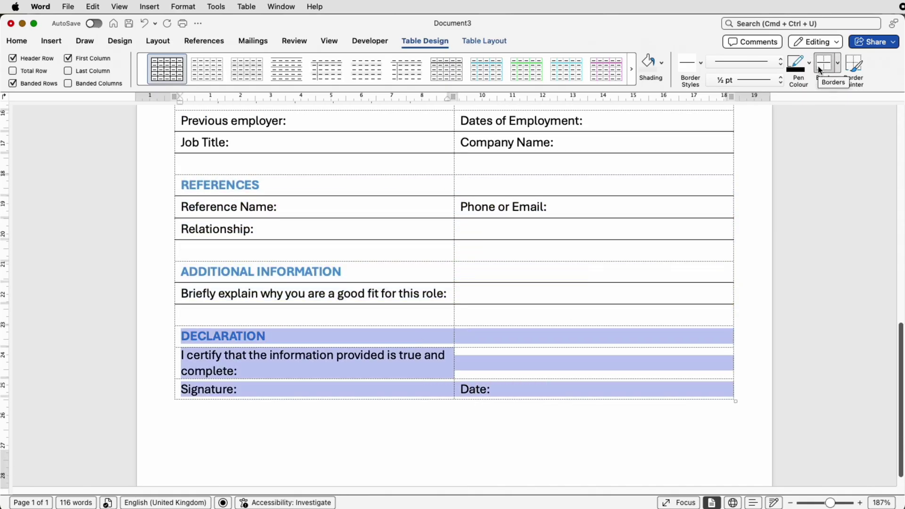
pyautogui.click(459, 361)
pyautogui.moveTo(830, 503); pyautogui.dragTo(819, 504)
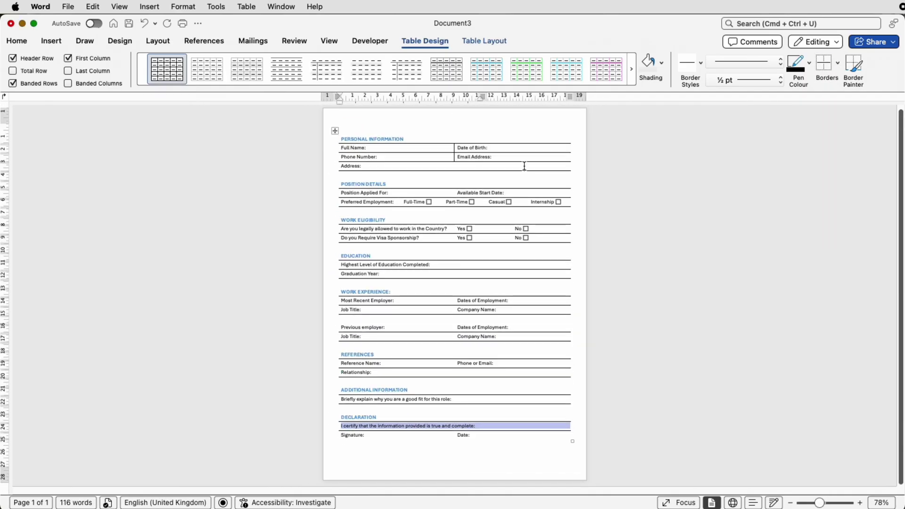
pyautogui.click(479, 123)
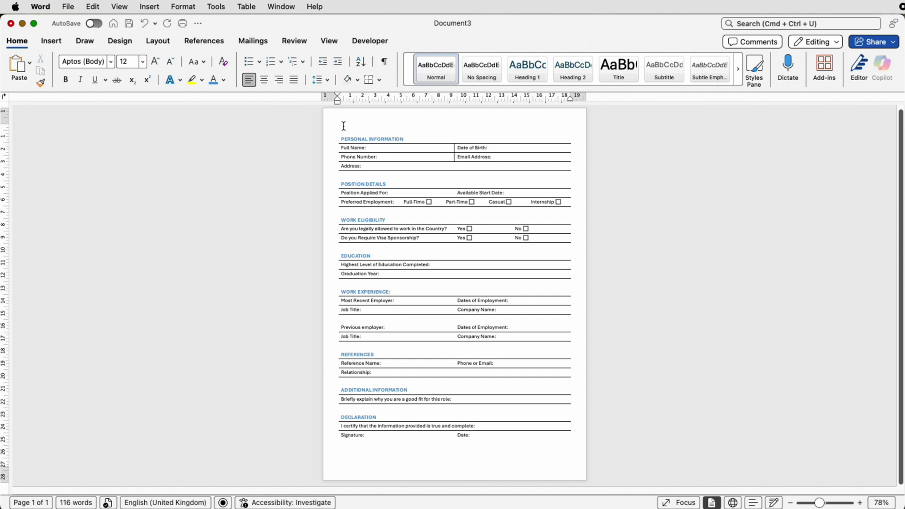
# Insert two empty paragraphs above the form table.
pyautogui.press('Return')
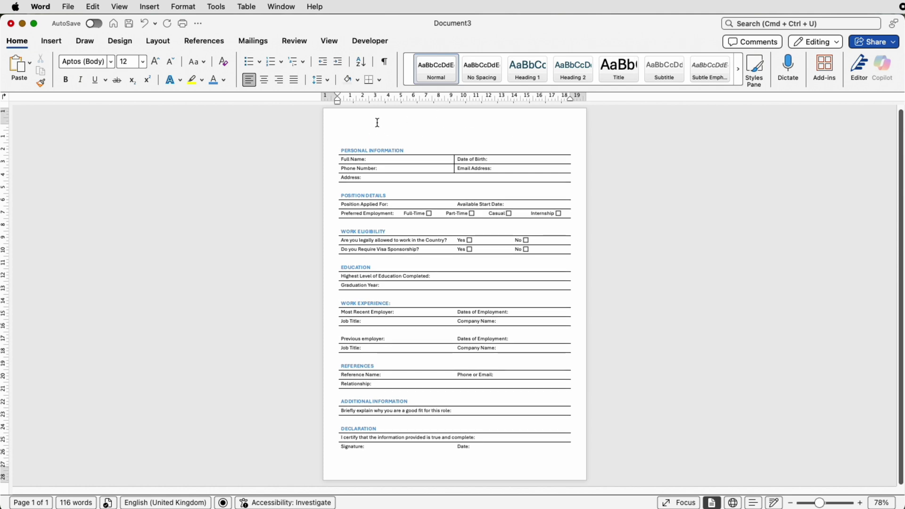
pyautogui.press('Return')
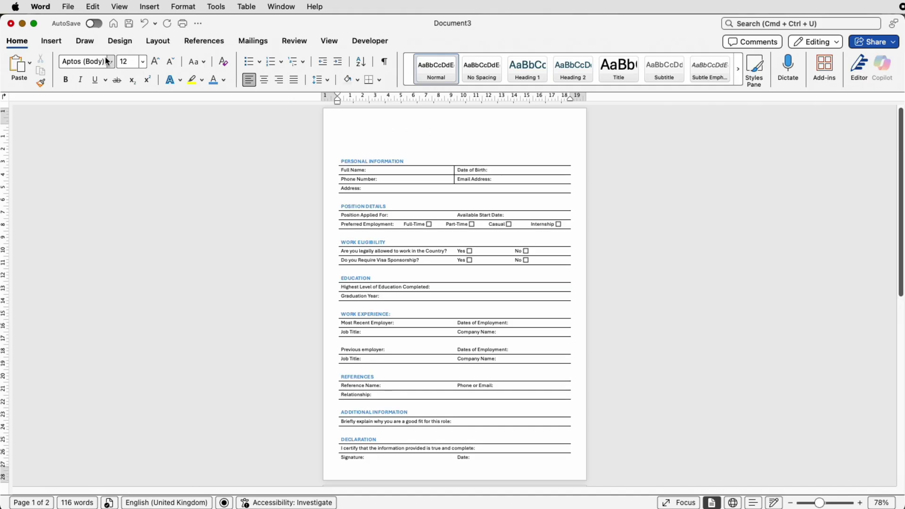
# Draw a text box at the top of the page containing 'Job application'.
pyautogui.click(44, 42)
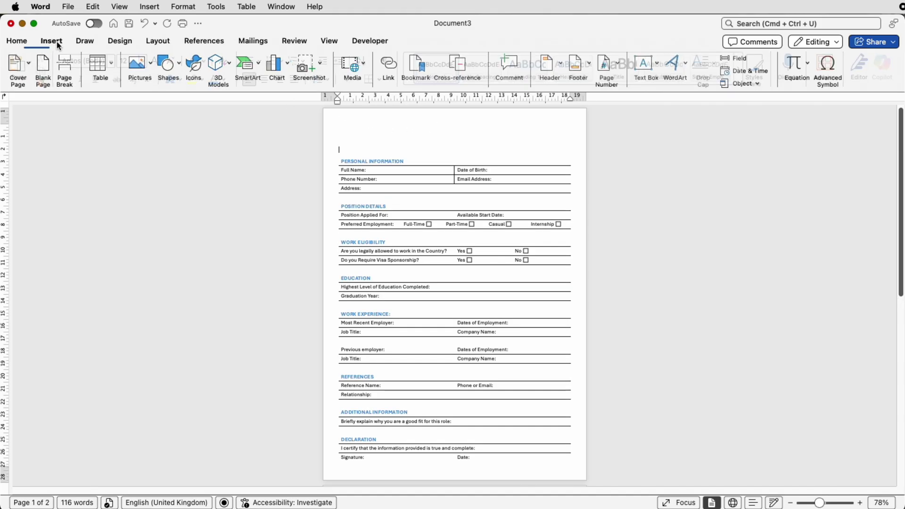
pyautogui.click(655, 69)
pyautogui.click(659, 82)
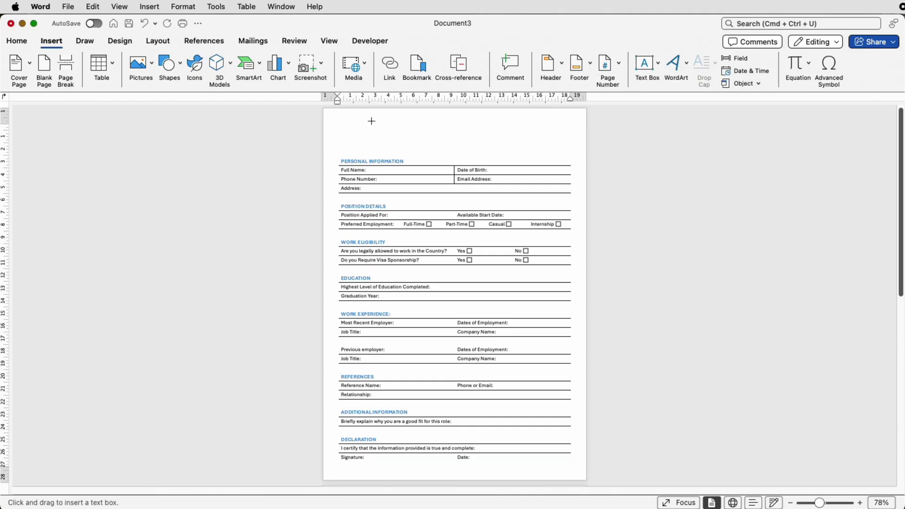
pyautogui.moveTo(375, 121); pyautogui.dragTo(529, 150)
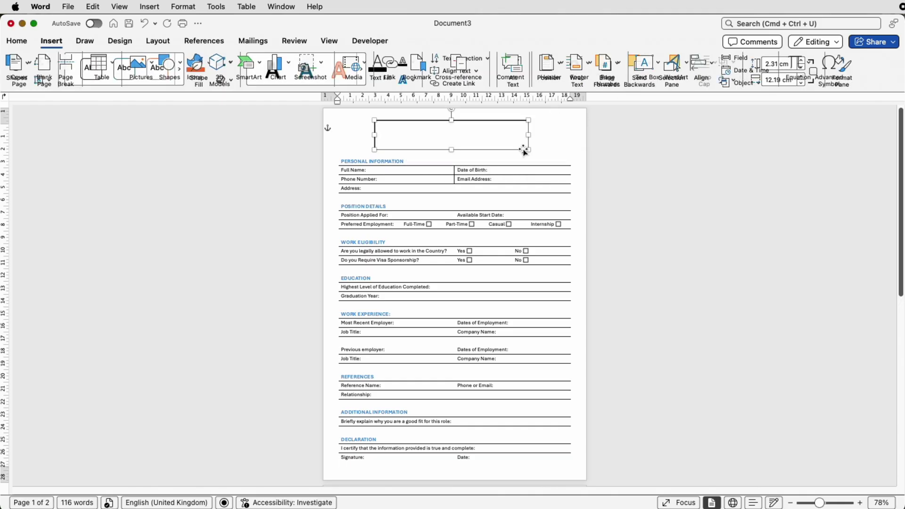
pyautogui.scroll(5, 435, 174)
pyautogui.write('Job application')
pyautogui.moveTo(366, 178); pyautogui.dragTo(241, 169)
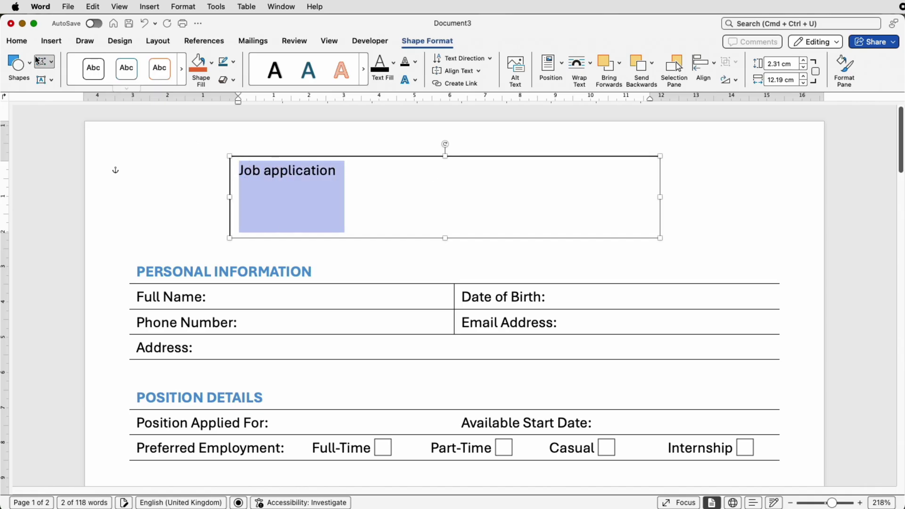
pyautogui.click(16, 41)
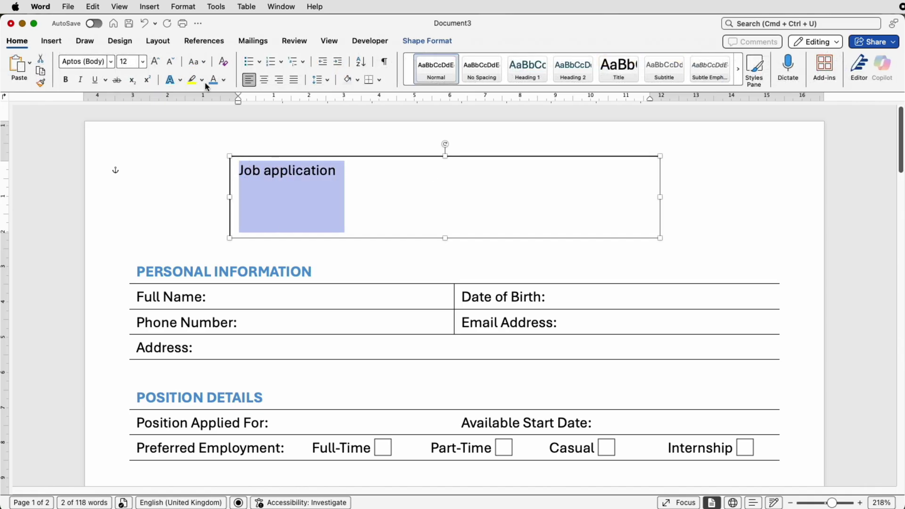
pyautogui.click(203, 61)
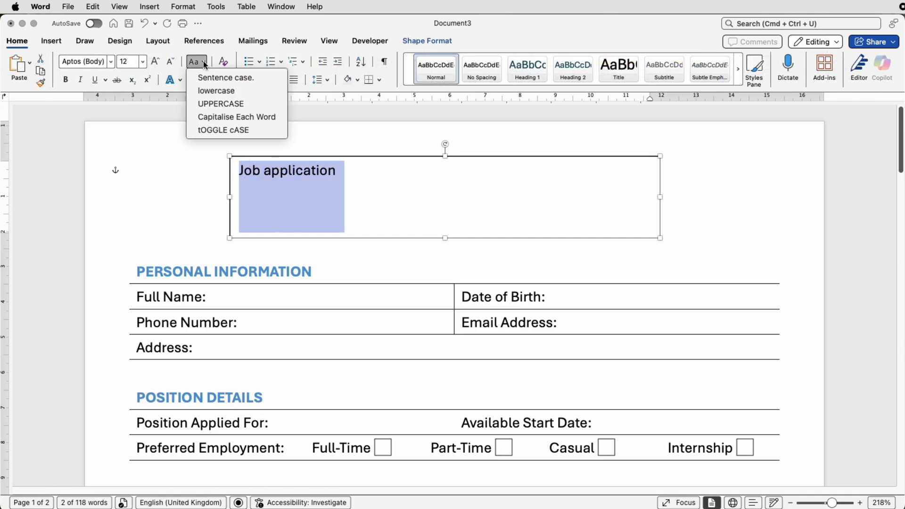
# Make the title uppercase and enlarge its font to 26 pt.
pyautogui.click(204, 104)
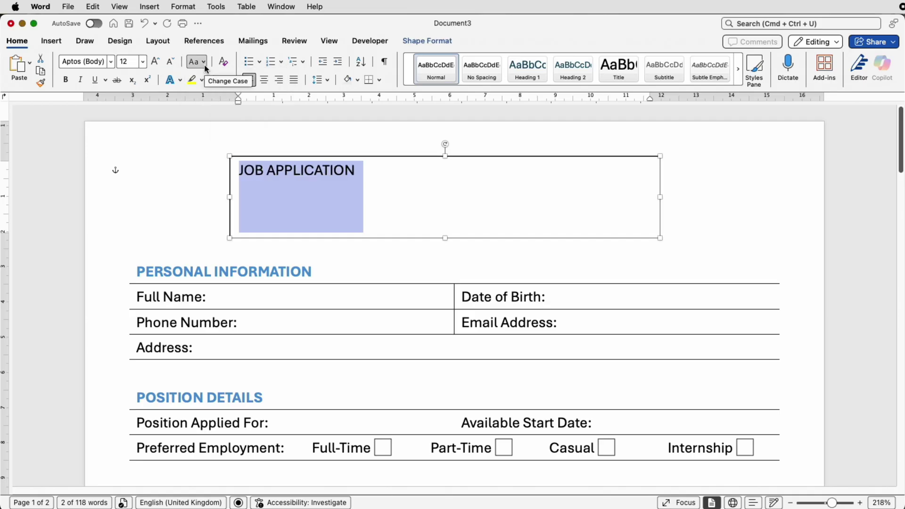
pyautogui.click(155, 62)
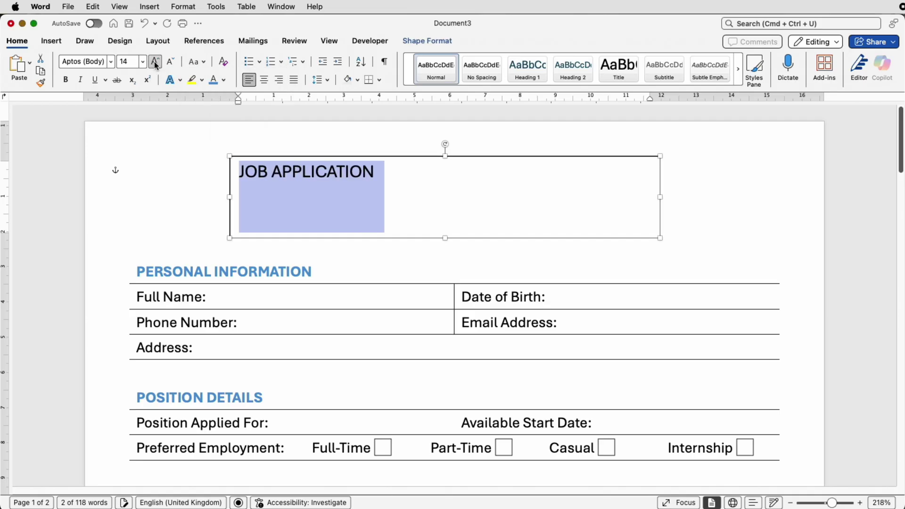
pyautogui.click(155, 63)
pyautogui.click(155, 62)
pyautogui.click(155, 62)
pyautogui.click(155, 62)
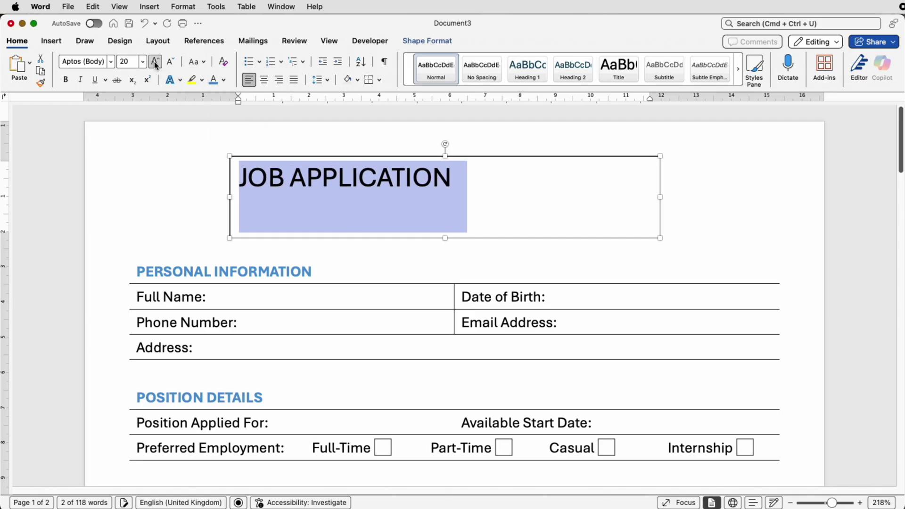
pyautogui.click(154, 61)
pyautogui.click(155, 63)
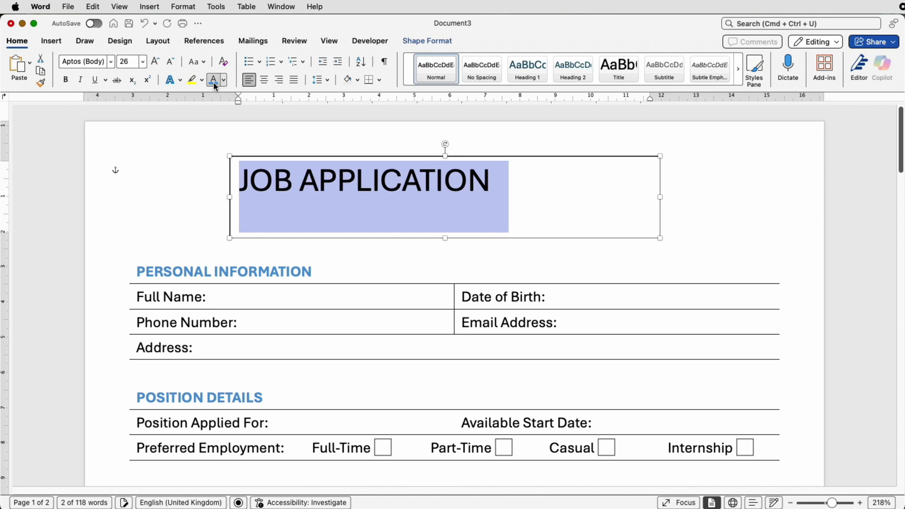
# Colour the title blue, centre it, and shrink its text box to fit.
pyautogui.click(213, 80)
pyautogui.click(266, 81)
pyautogui.click(264, 81)
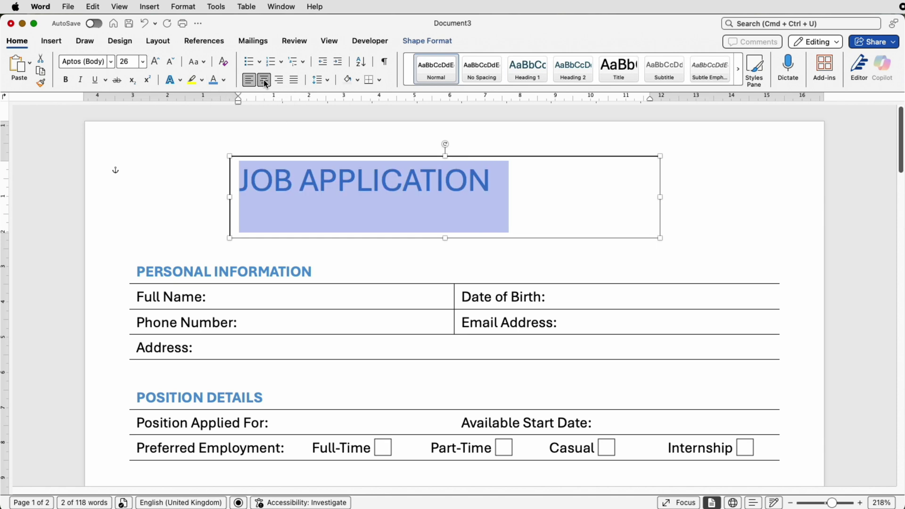
pyautogui.moveTo(446, 242); pyautogui.dragTo(446, 208)
pyautogui.moveTo(660, 182); pyautogui.dragTo(540, 182)
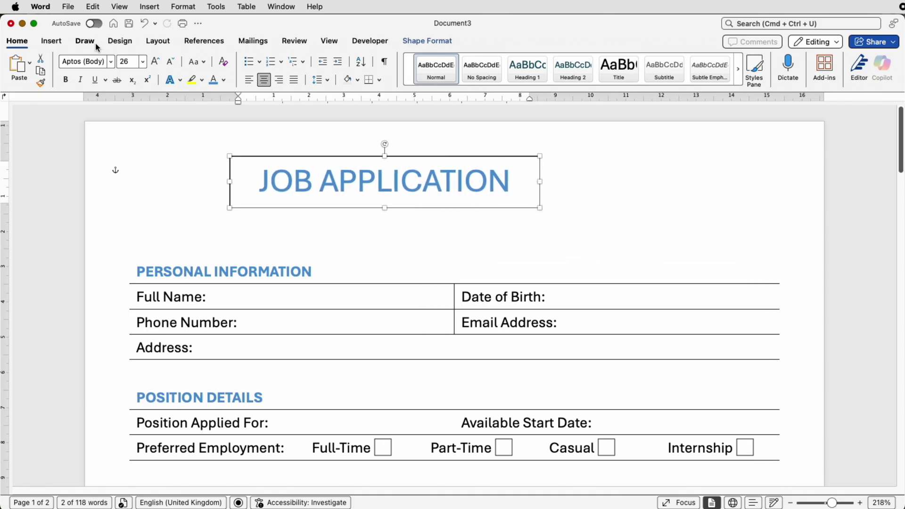
# Centre the title text box horizontally on the page.
pyautogui.click(155, 42)
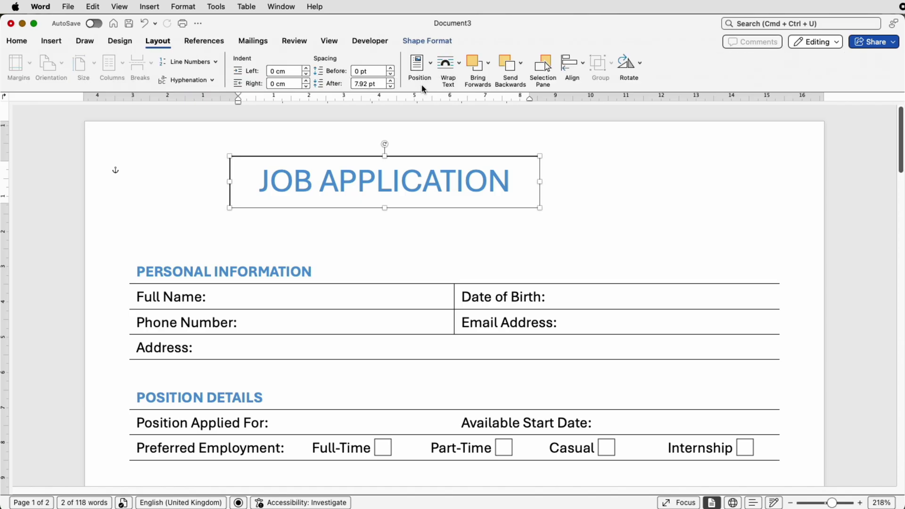
pyautogui.click(583, 63)
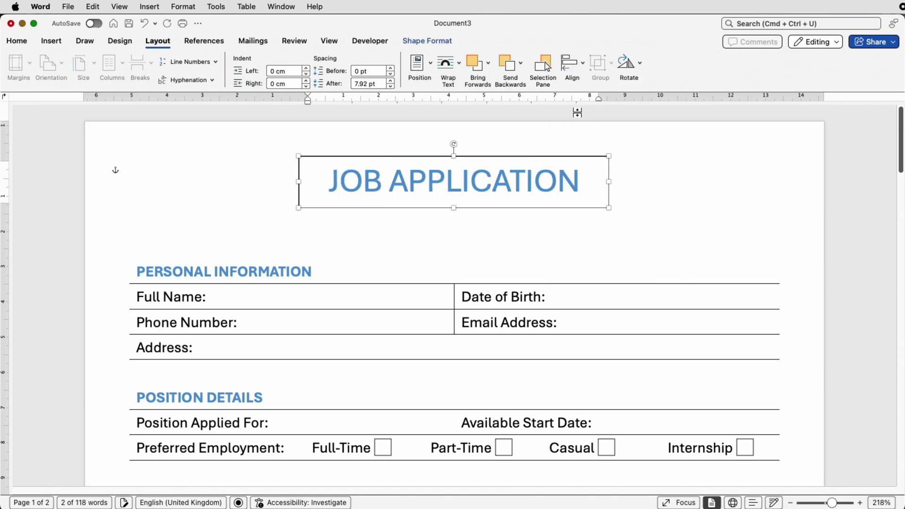
pyautogui.click(626, 194)
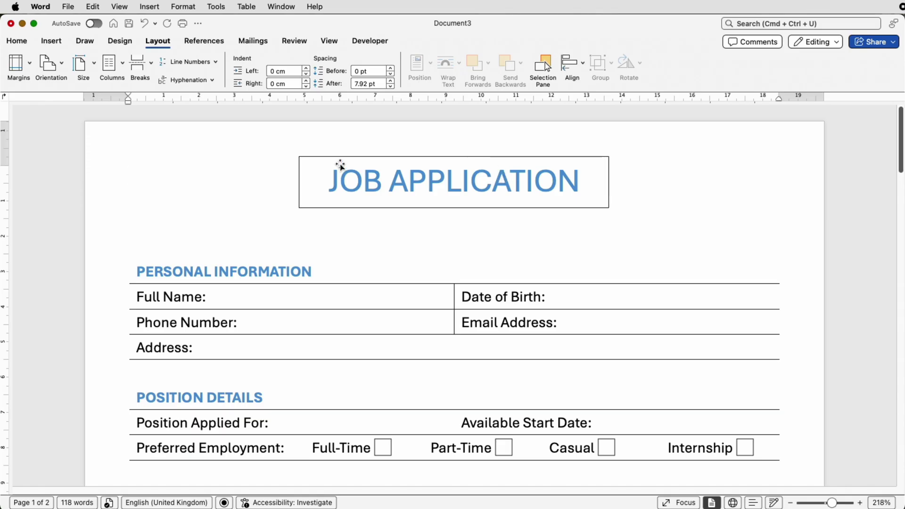
pyautogui.moveTo(421, 177)
pyautogui.mouseDown()
pyautogui.moveTo(354, 217)
pyautogui.moveTo(326, 255)
pyautogui.moveTo(429, 155)
pyautogui.moveTo(433, 185)
pyautogui.mouseUp()
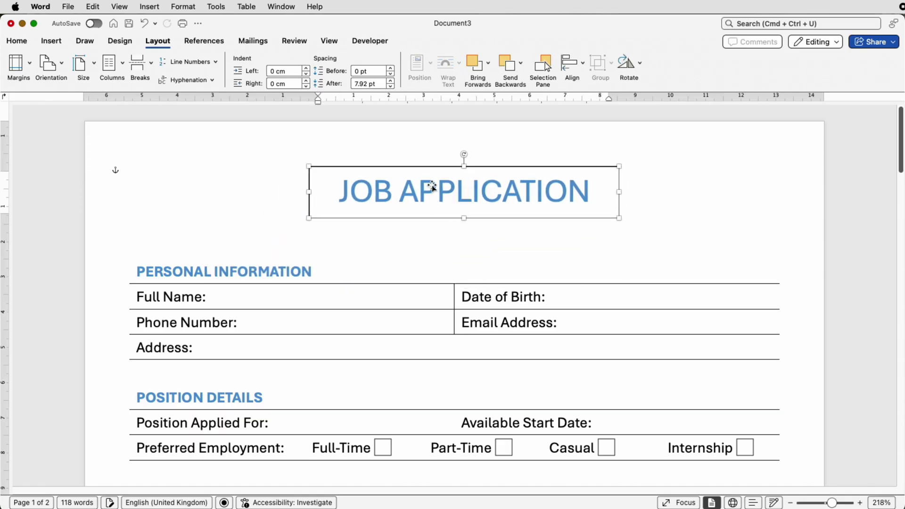
pyautogui.click(587, 71)
pyautogui.click(589, 95)
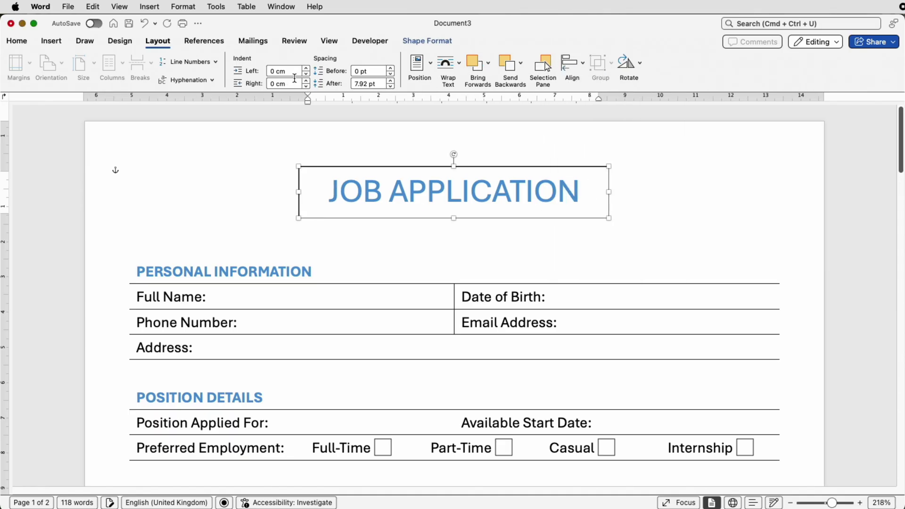
# Remove the title box's black outline and its fill.
pyautogui.click(409, 42)
pyautogui.click(232, 63)
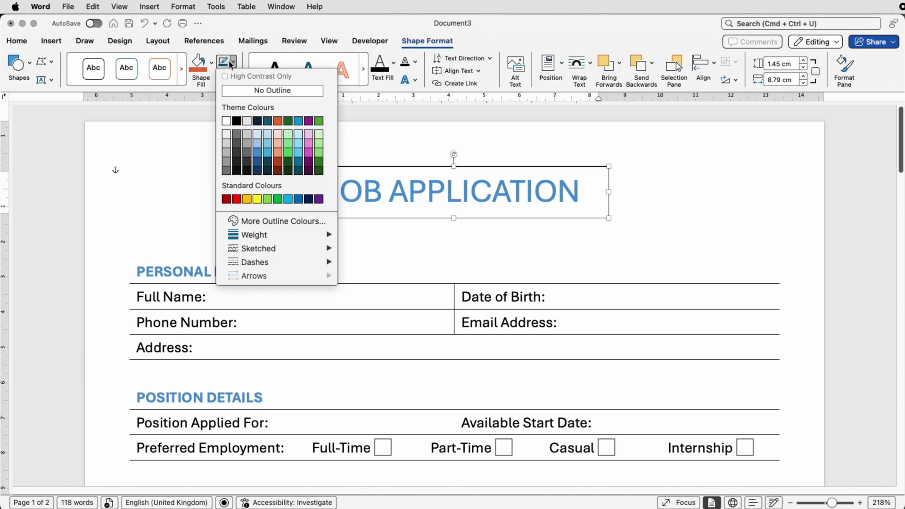
pyautogui.click(272, 90)
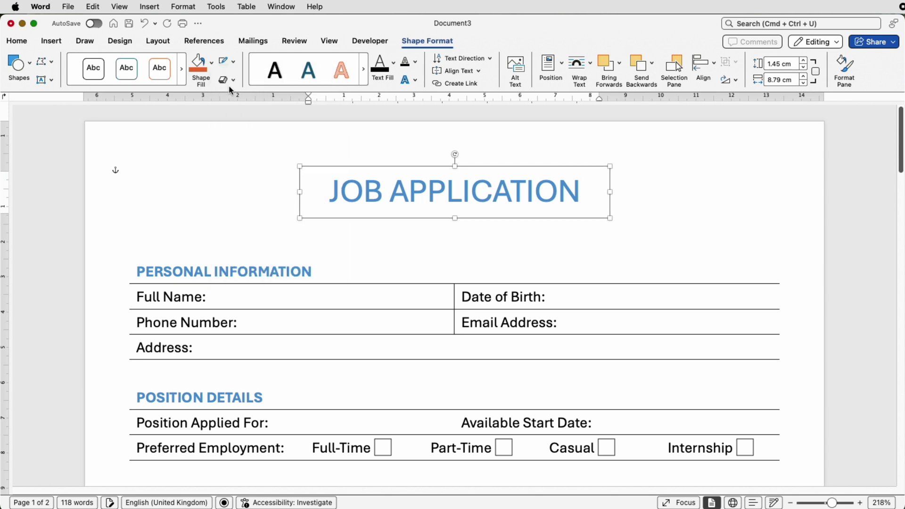
pyautogui.click(211, 63)
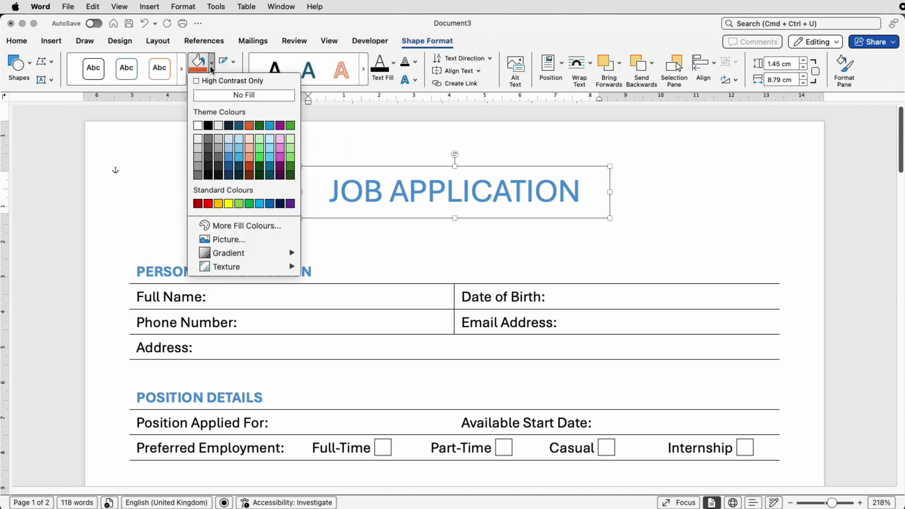
pyautogui.click(218, 95)
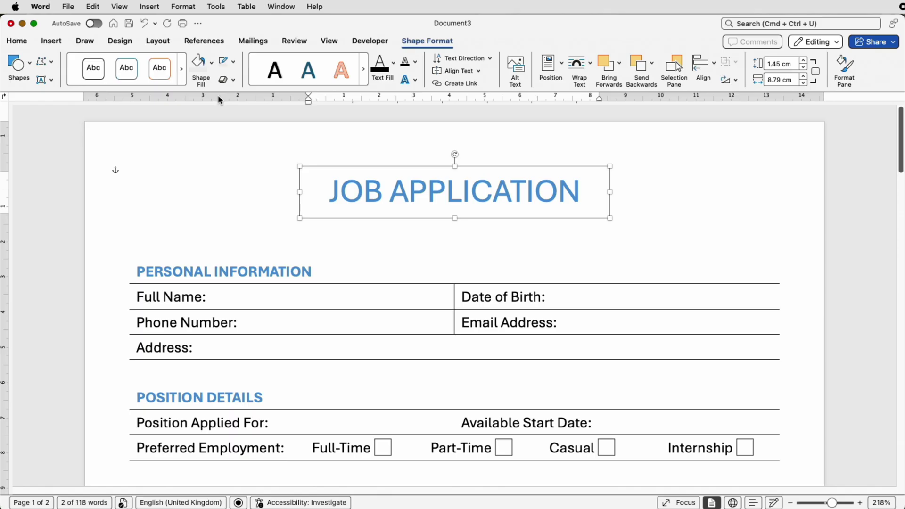
# Draw a rectangle over the JOB APPLICATION title and nudge it up slightly.
pyautogui.click(50, 42)
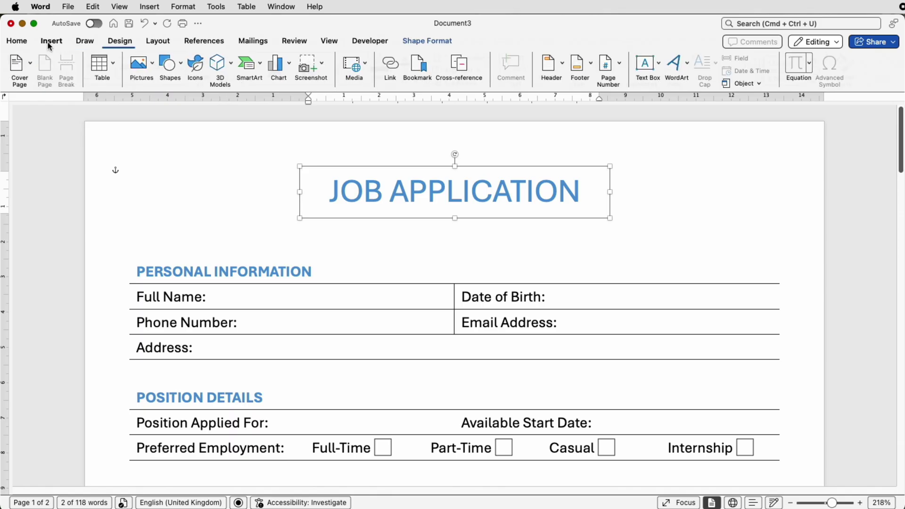
pyautogui.click(179, 69)
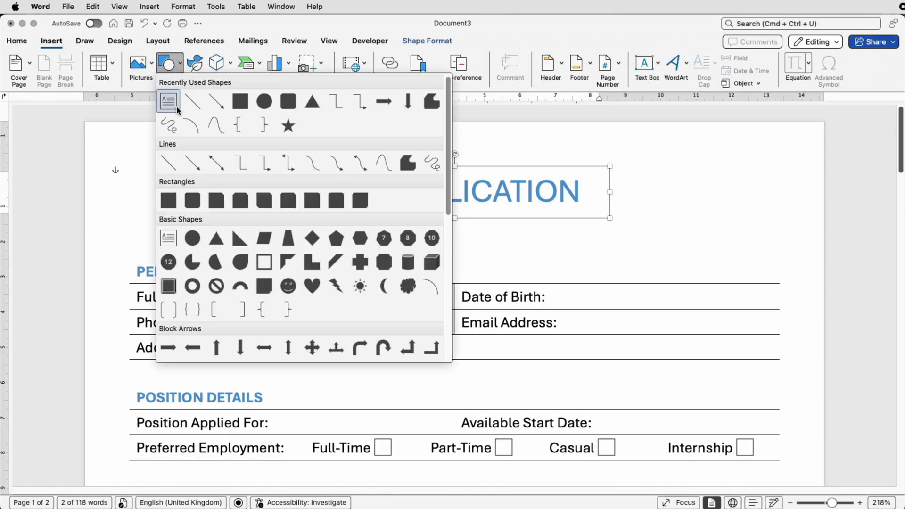
pyautogui.click(168, 196)
pyautogui.moveTo(282, 129)
pyautogui.mouseDown()
pyautogui.moveTo(328, 198)
pyautogui.moveTo(620, 239)
pyautogui.mouseUp()
pyautogui.moveTo(503, 154); pyautogui.dragTo(503, 140)
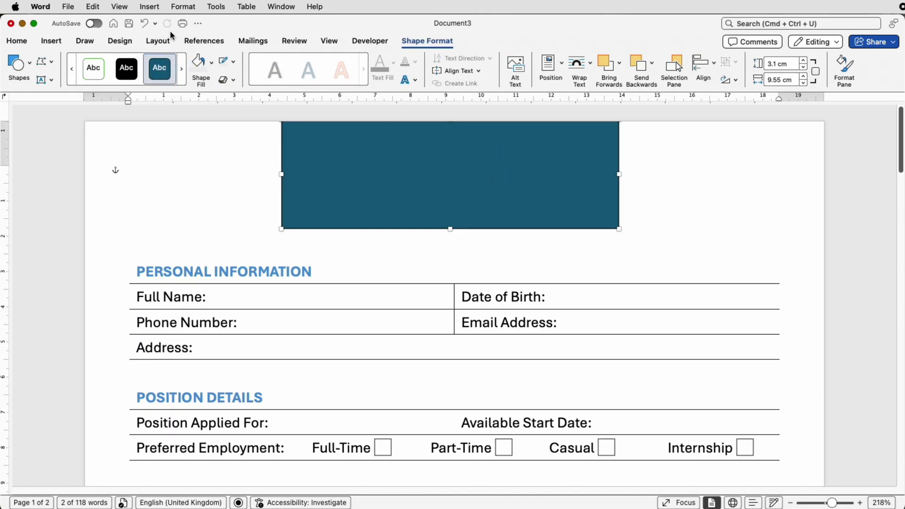
# Centre the rectangle horizontally on the page and send it behind the title text.
pyautogui.click(157, 41)
pyautogui.click(581, 66)
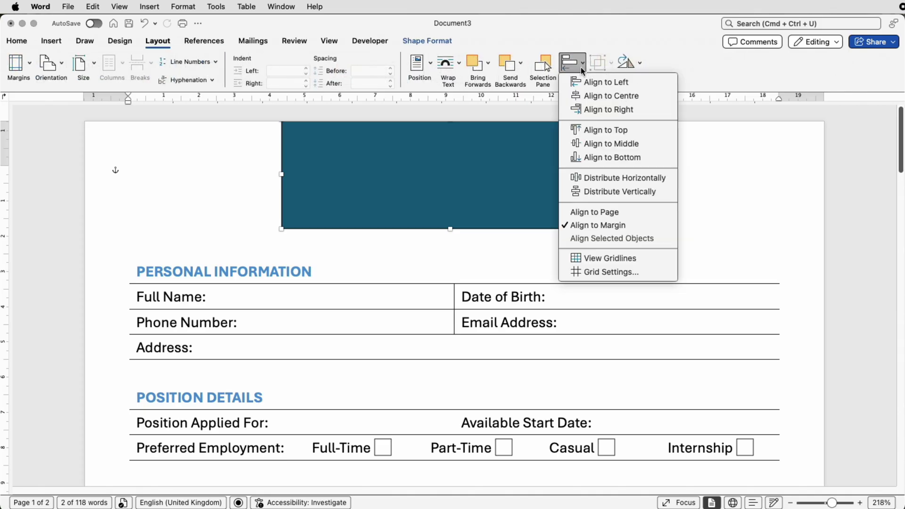
pyautogui.click(584, 97)
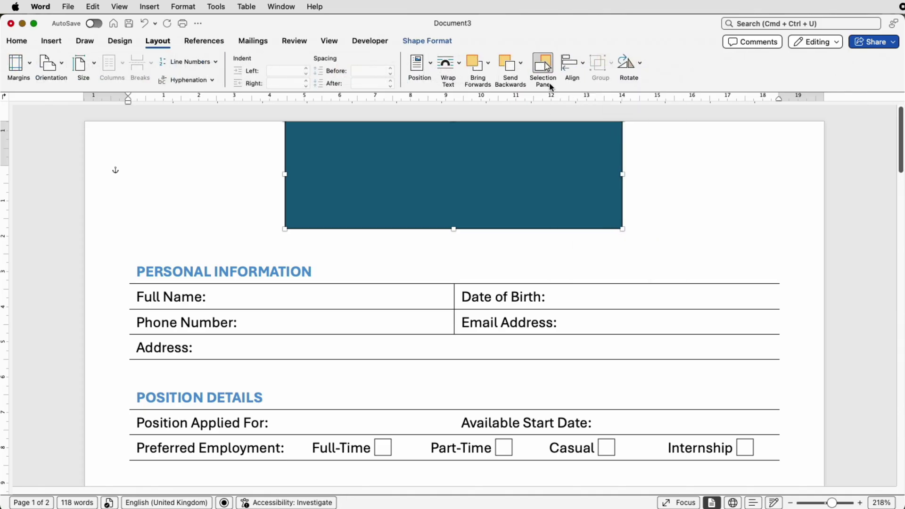
pyautogui.click(519, 67)
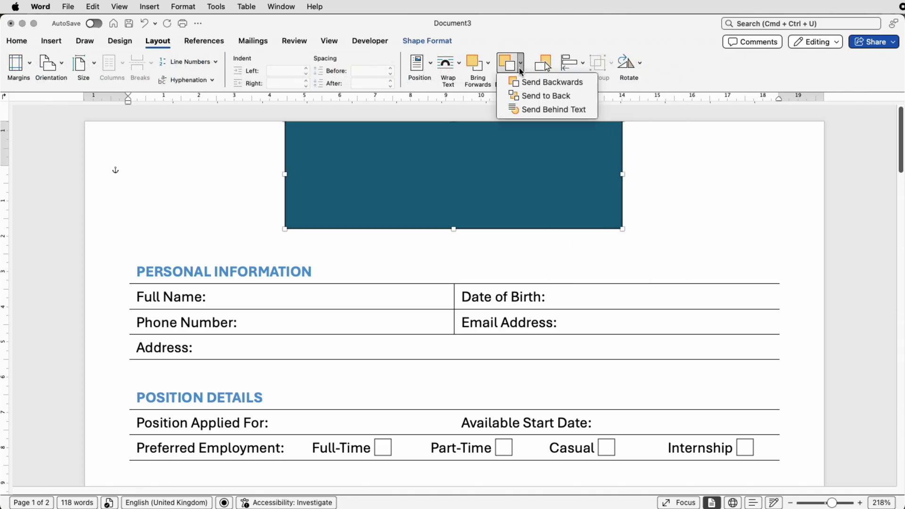
pyautogui.click(535, 99)
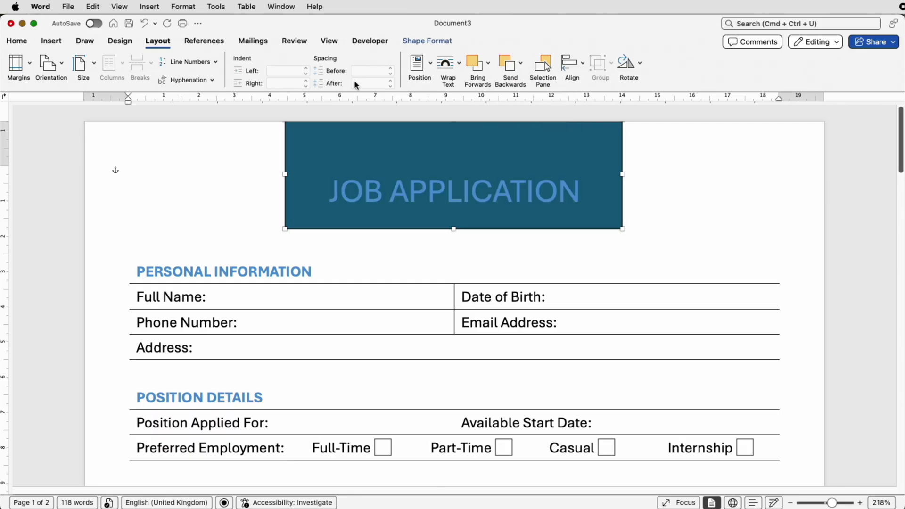
# Give the banner no outline and a light grey fill.
pyautogui.click(411, 42)
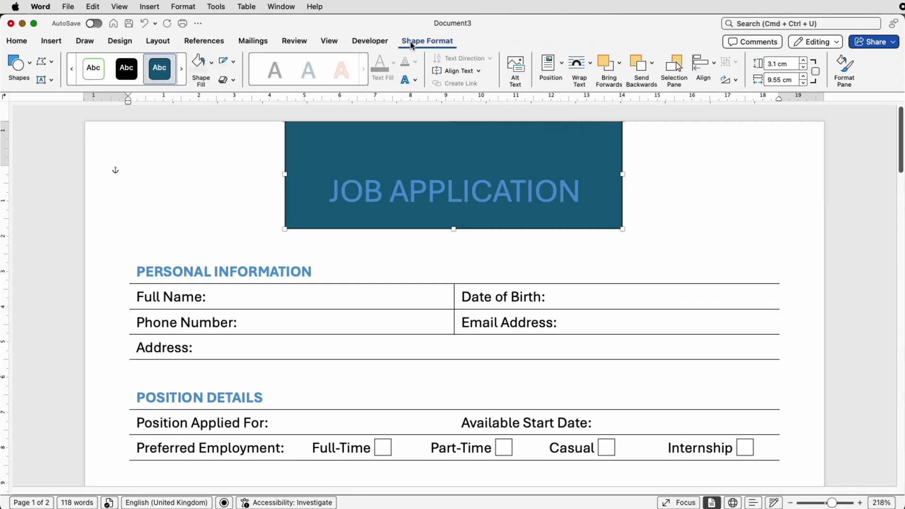
pyautogui.click(234, 62)
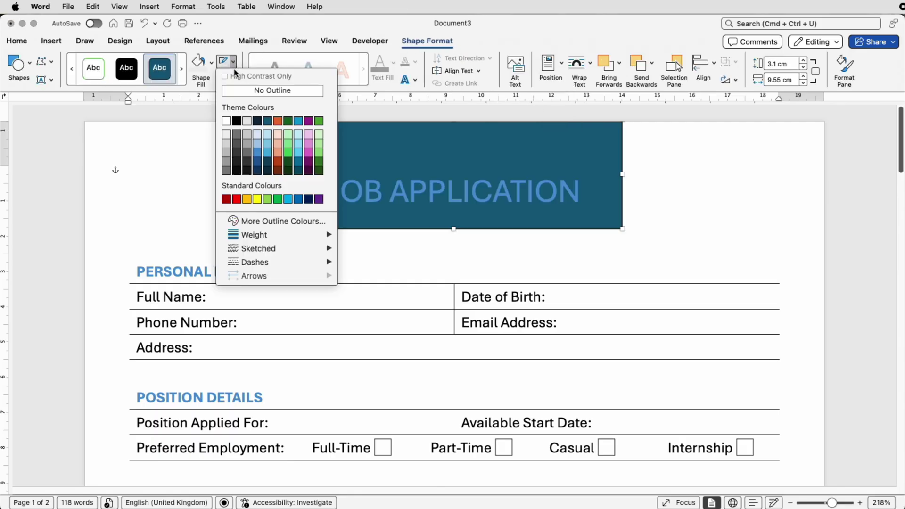
pyautogui.click(237, 91)
pyautogui.click(212, 65)
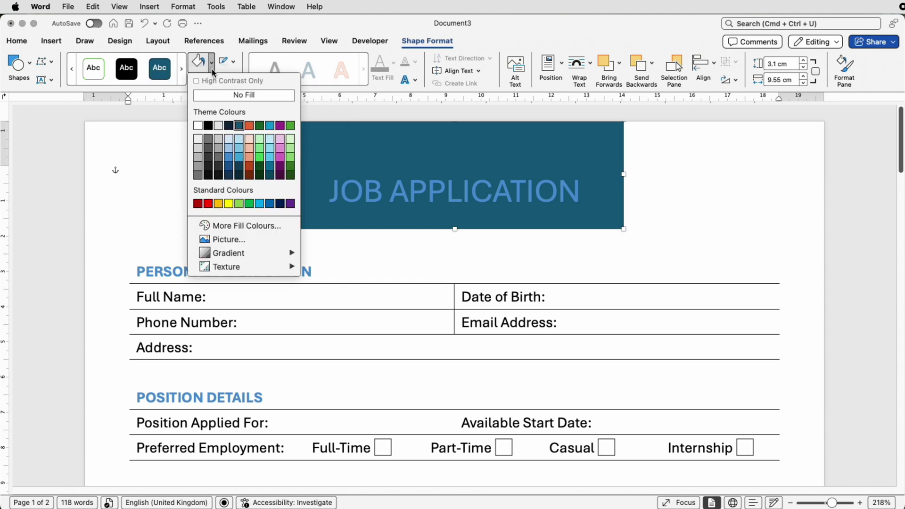
pyautogui.click(198, 152)
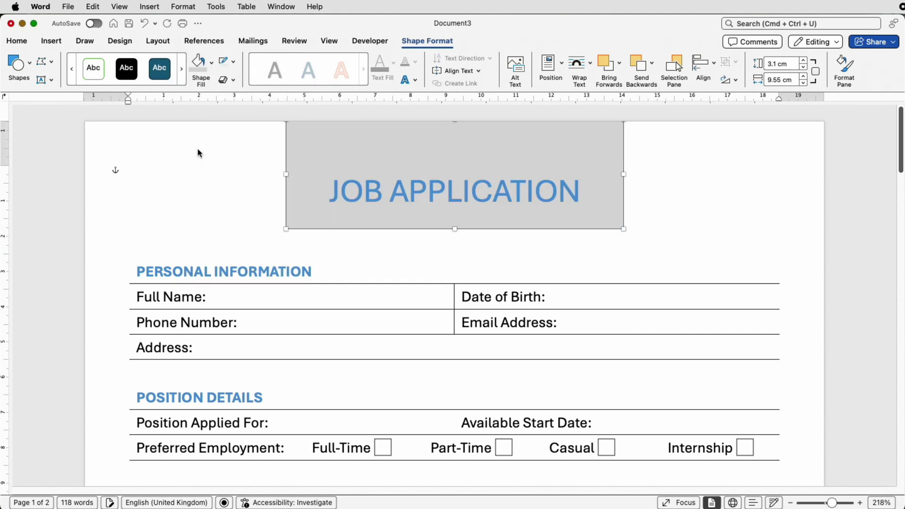
pyautogui.click(666, 181)
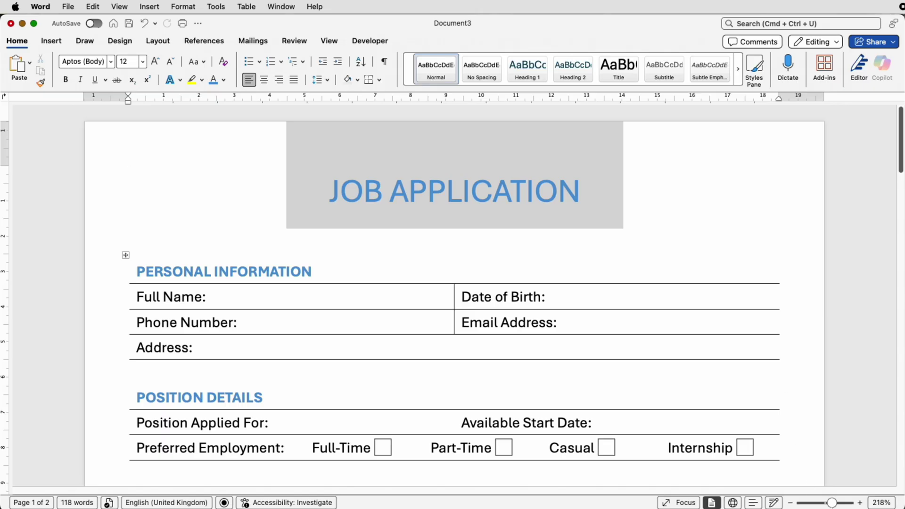
# Drag the bottom margin marker on the vertical ruler down until the form fits one page.
pyautogui.scroll(-10, 454, 297)
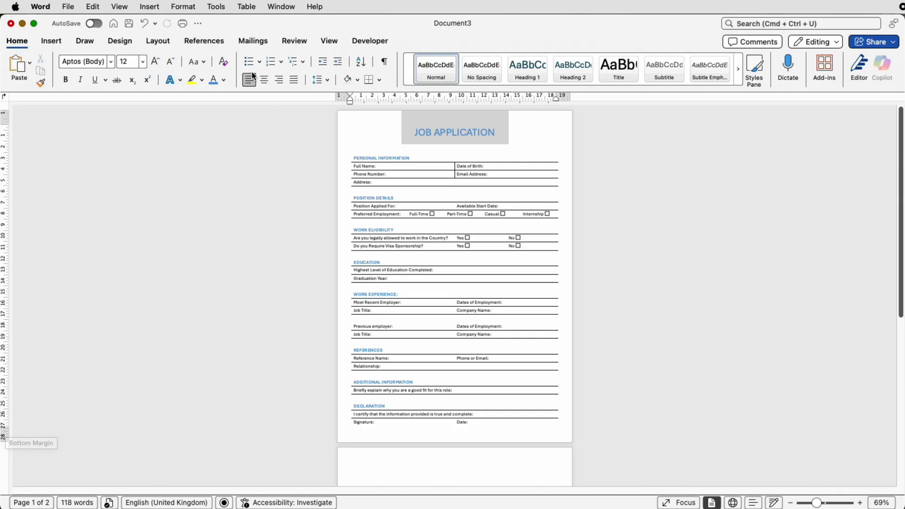
pyautogui.click(330, 42)
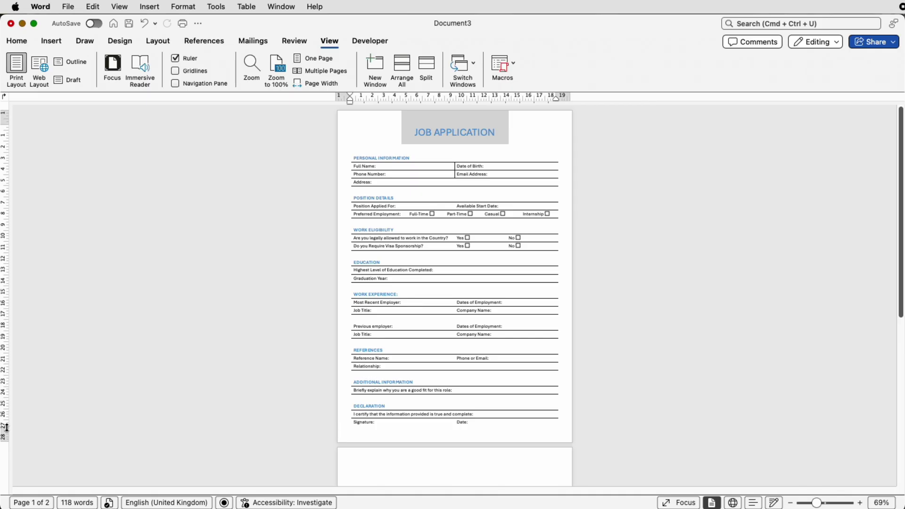
pyautogui.moveTo(7, 427); pyautogui.dragTo(5, 432)
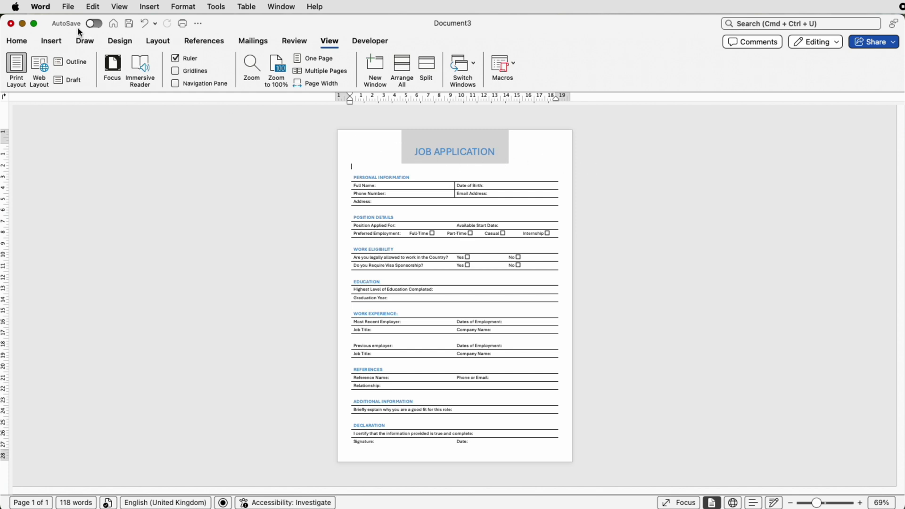
pyautogui.click(68, 7)
pyautogui.click(94, 105)
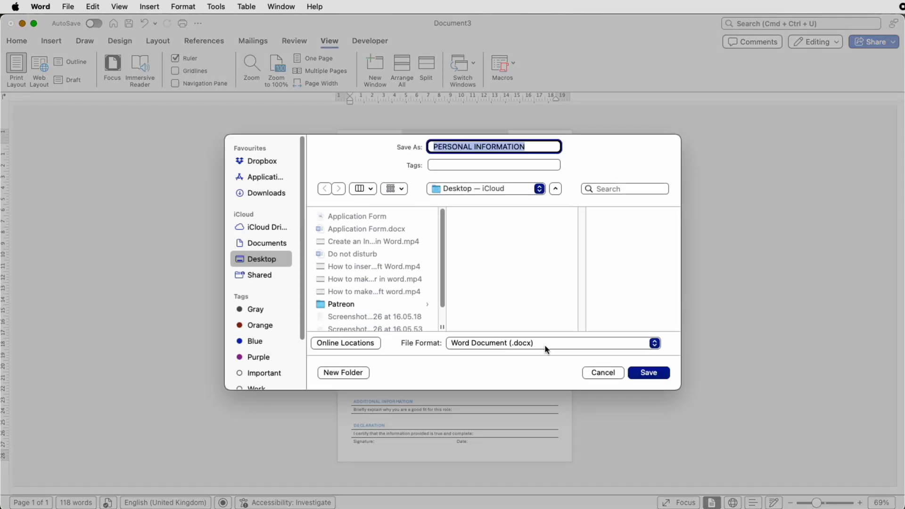
pyautogui.click(545, 344)
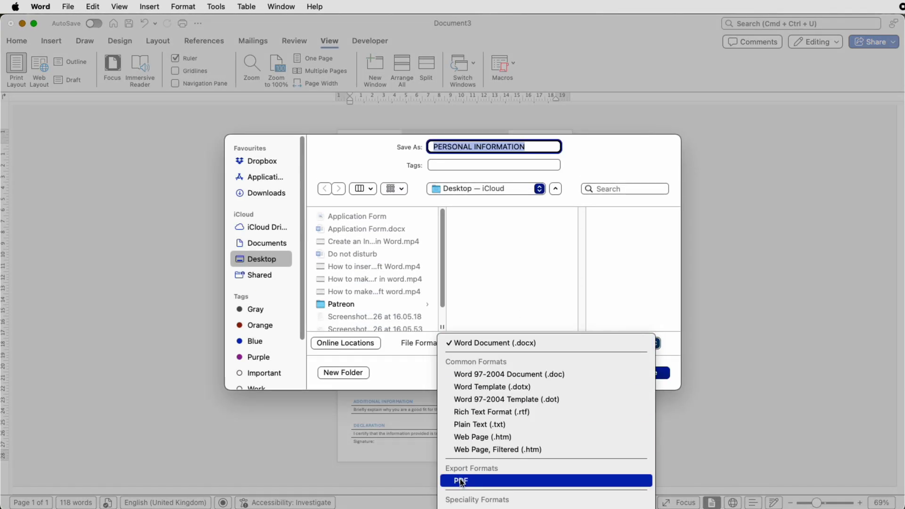
pyautogui.click(756, 392)
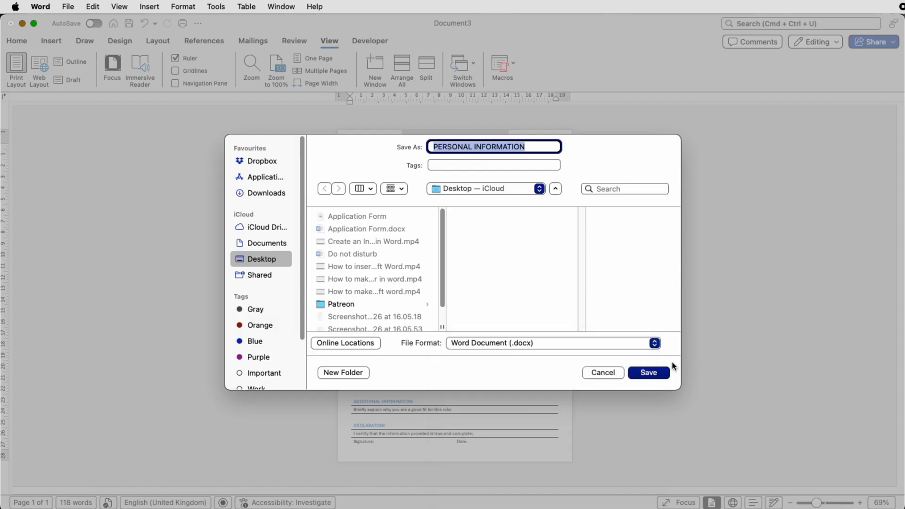
pyautogui.click(603, 373)
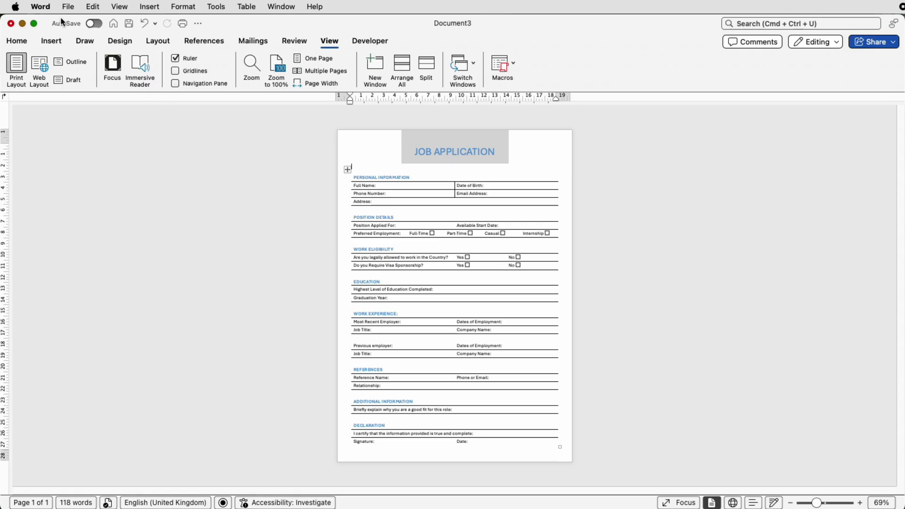
pyautogui.click(70, 7)
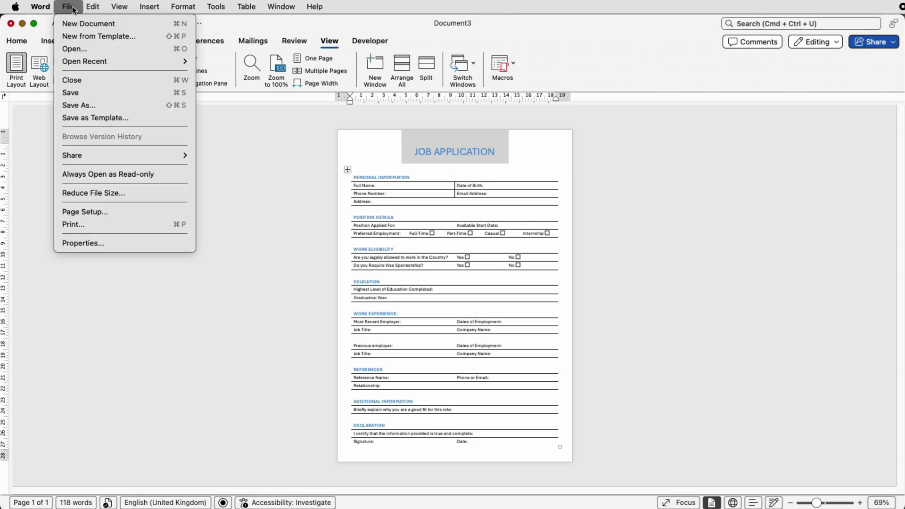
pyautogui.click(106, 118)
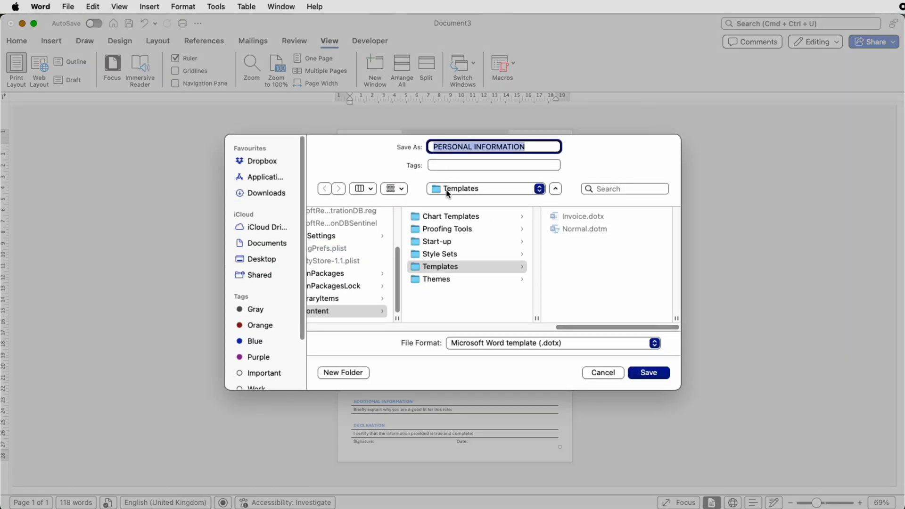
pyautogui.click(570, 347)
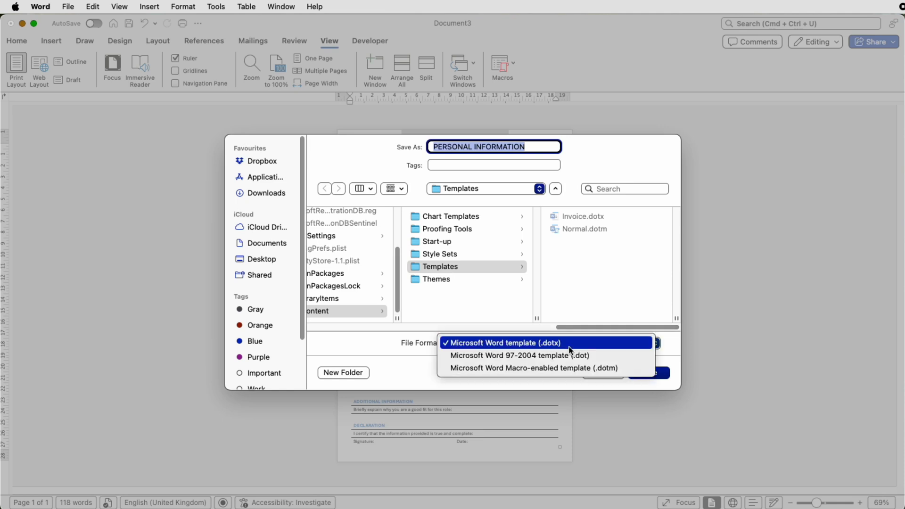
pyautogui.click(576, 342)
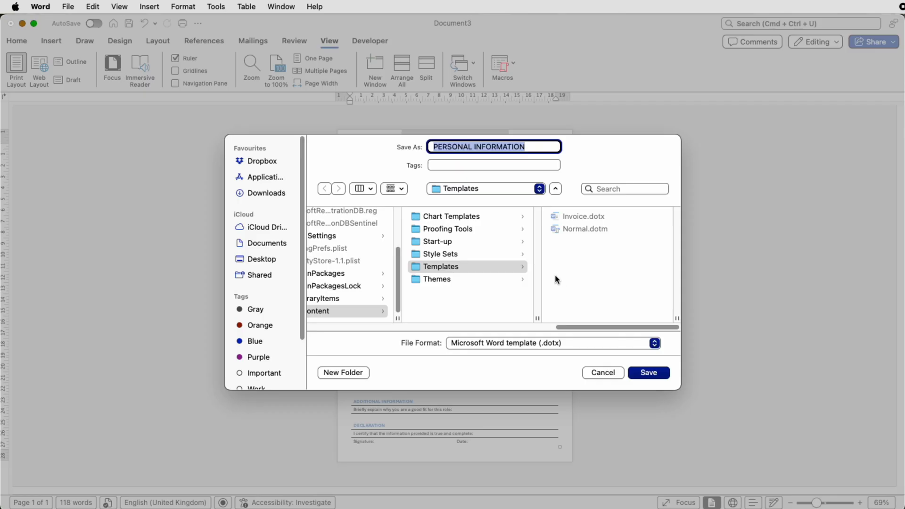
pyautogui.click(608, 375)
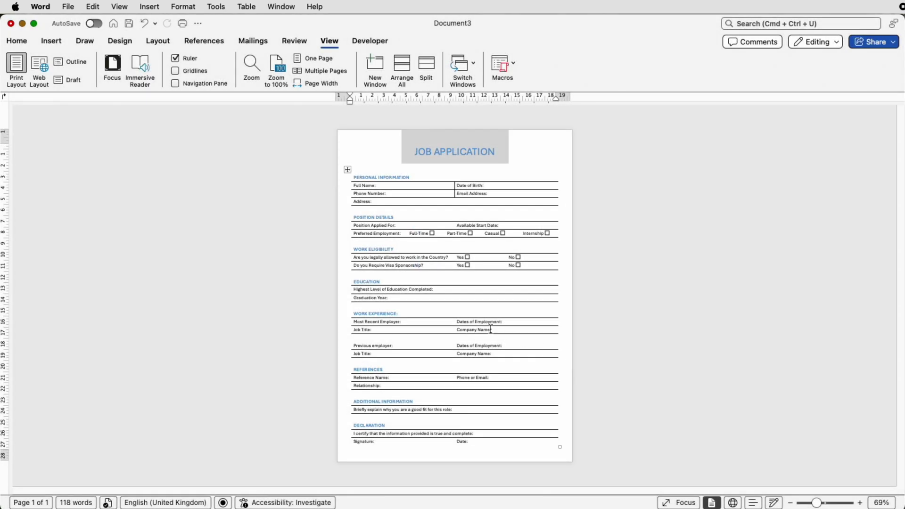